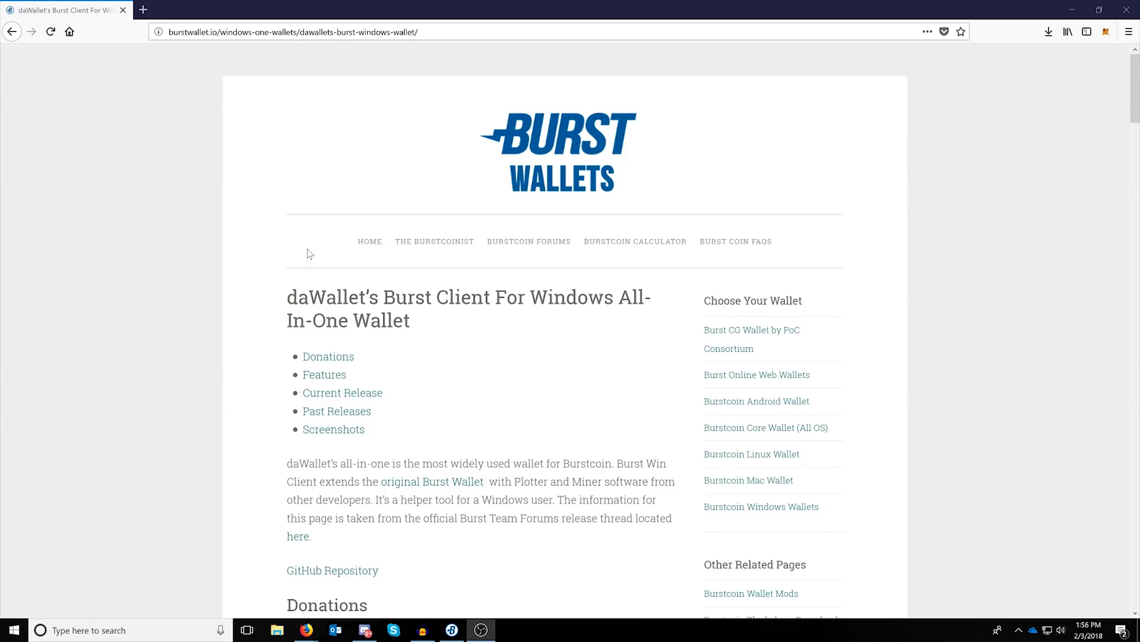
Step: Scroll to Current Release and confirm Burstcoin_Wallet_AIO_Setup_0.3.13.exe finished downloading in the Downloads panel
scroll(355, 218, "down", 2)
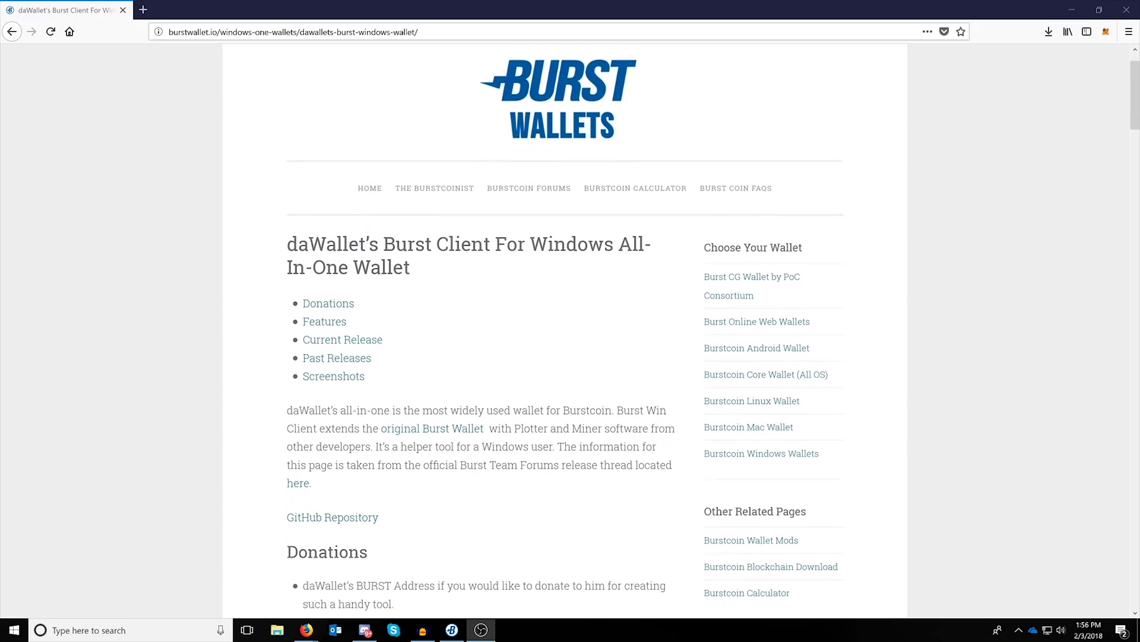
left_click_drag(287, 233, 461, 233)
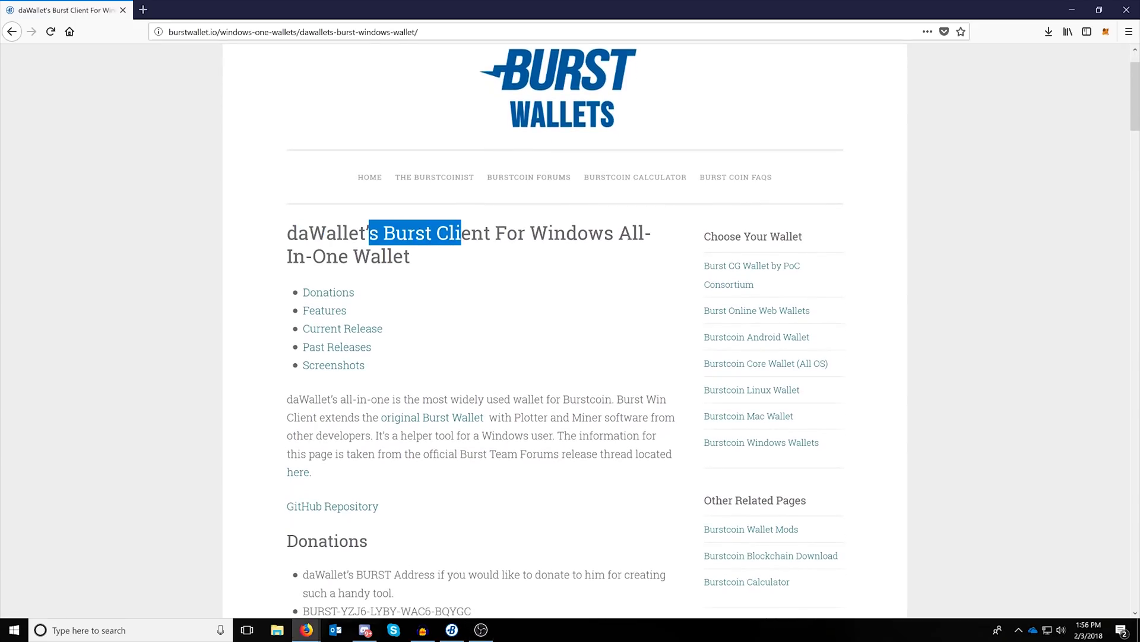
scroll(371, 273, "down", 2)
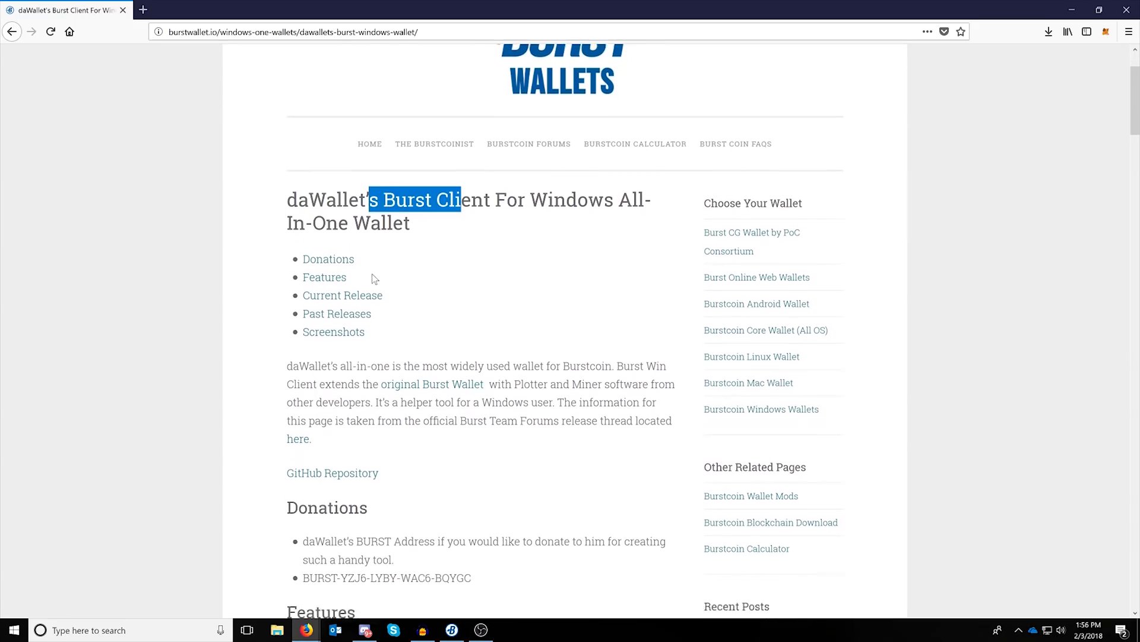
scroll(376, 208, "up", 2)
left_click(414, 297)
scroll(416, 298, "down", 4)
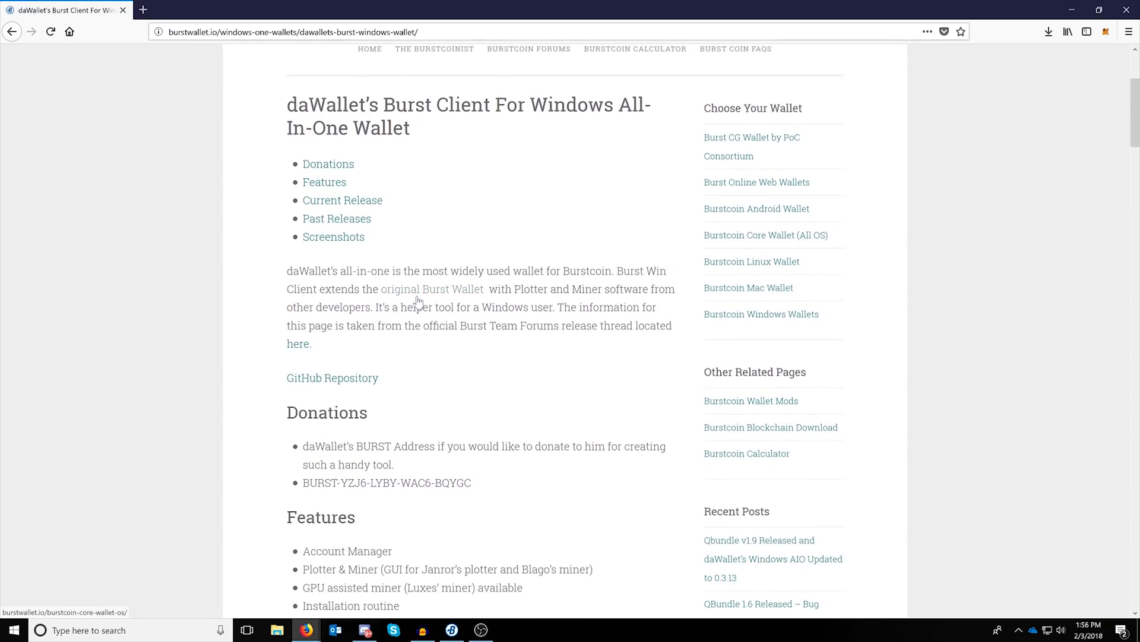
scroll(419, 299, "down", 2)
scroll(419, 300, "up", 4)
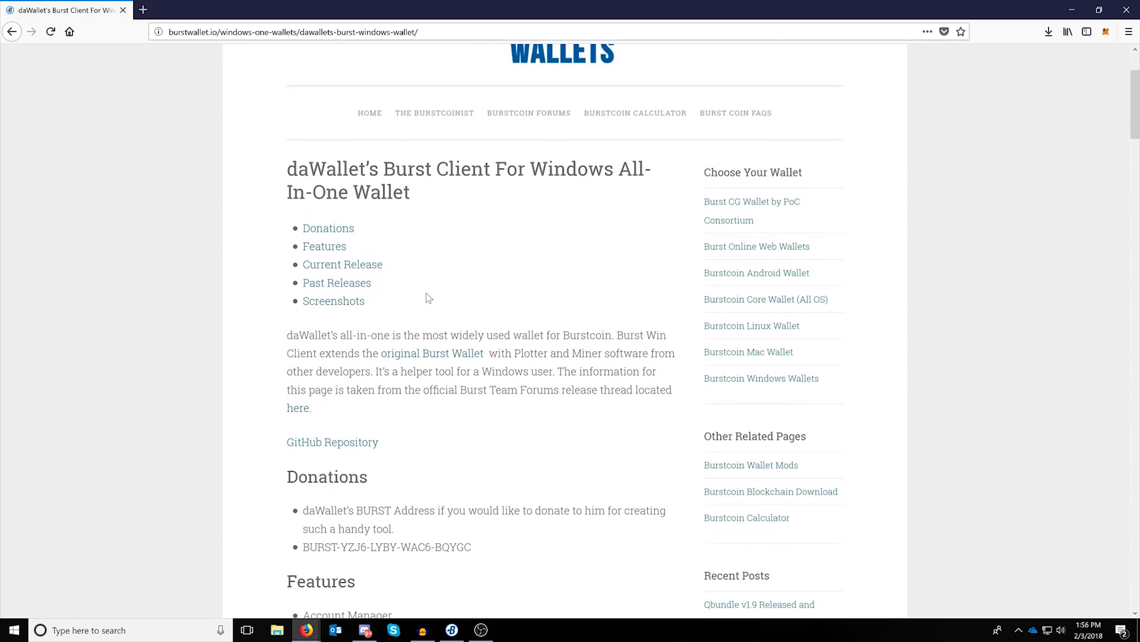
scroll(373, 404, "down", 10)
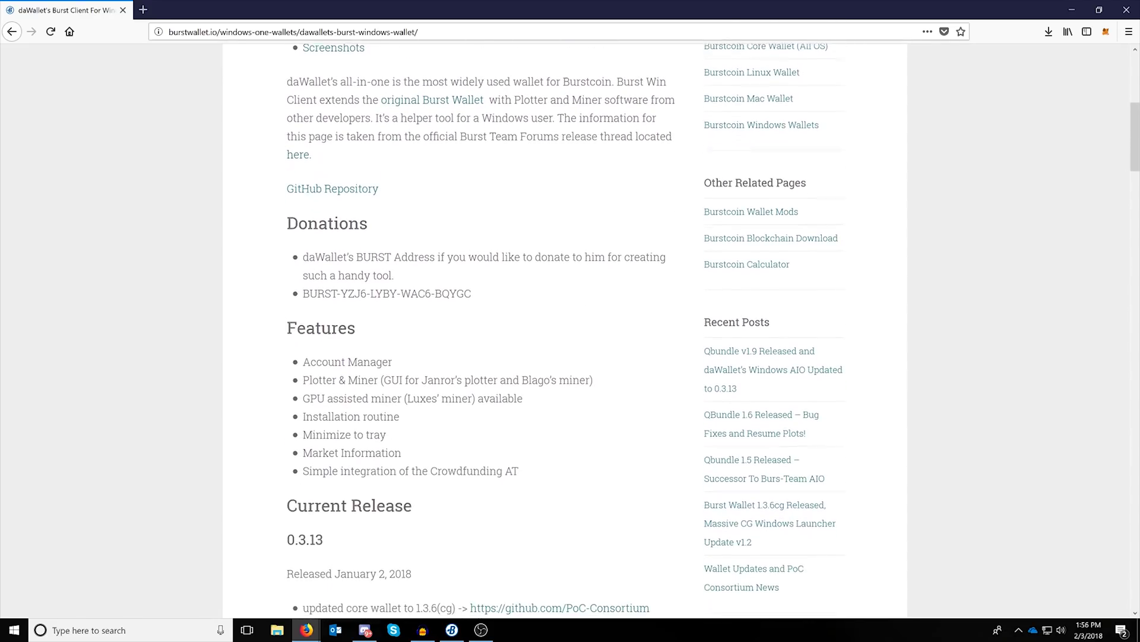
scroll(373, 404, "down", 7)
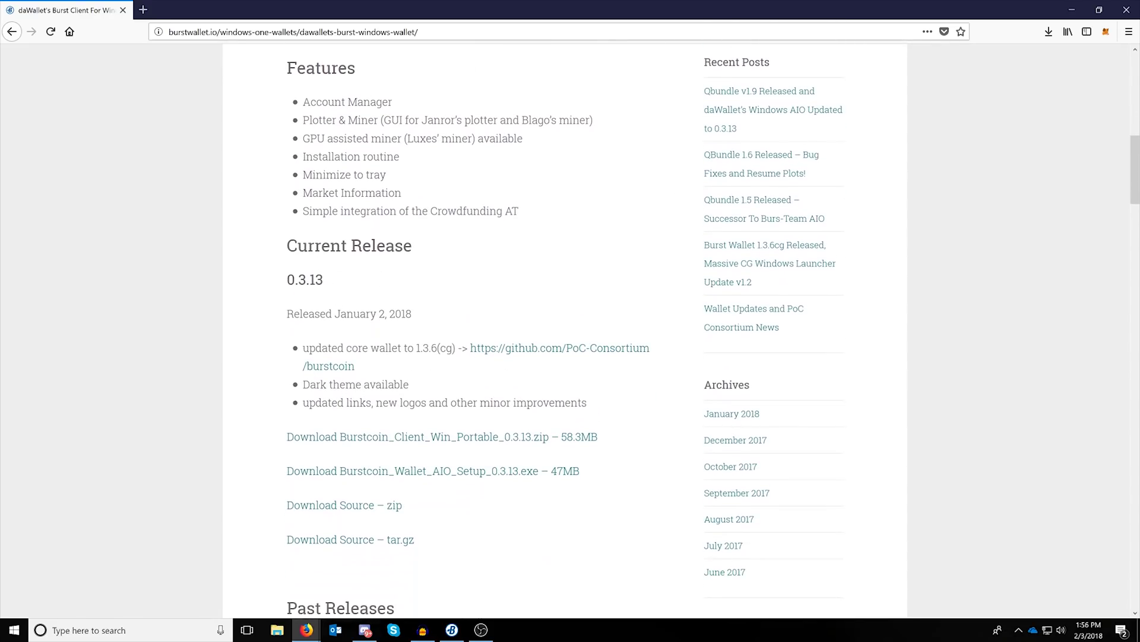
scroll(409, 343, "down", 2)
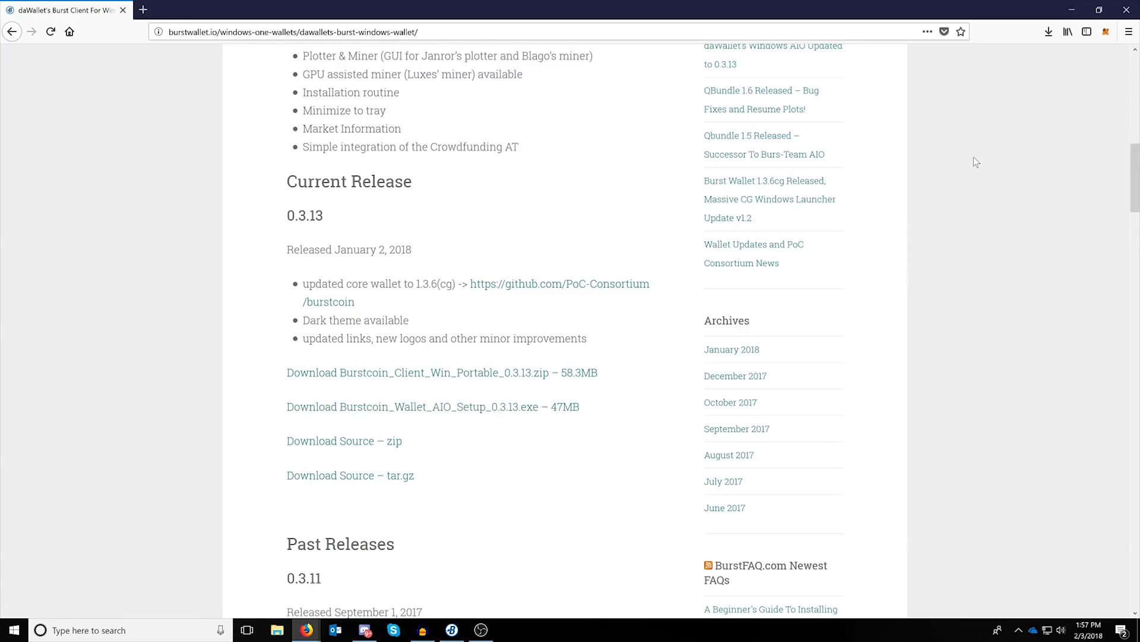
left_click(1046, 36)
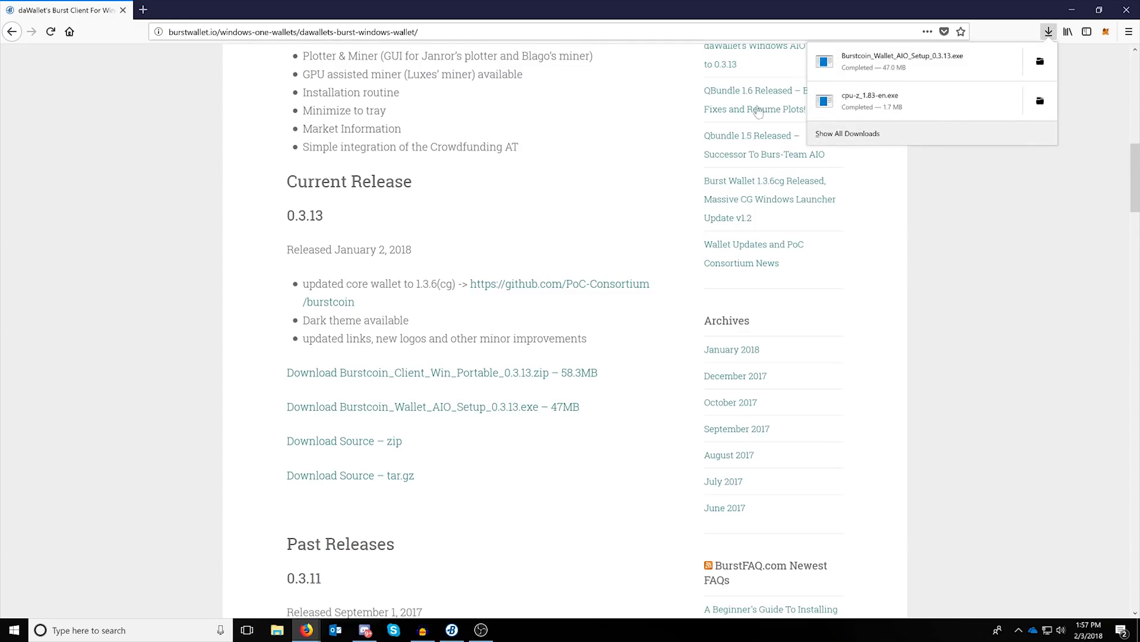
Step: Dismiss the downloads list and launch the Burst Client for Win v0.3.13 wallet from the taskbar
left_click(922, 393)
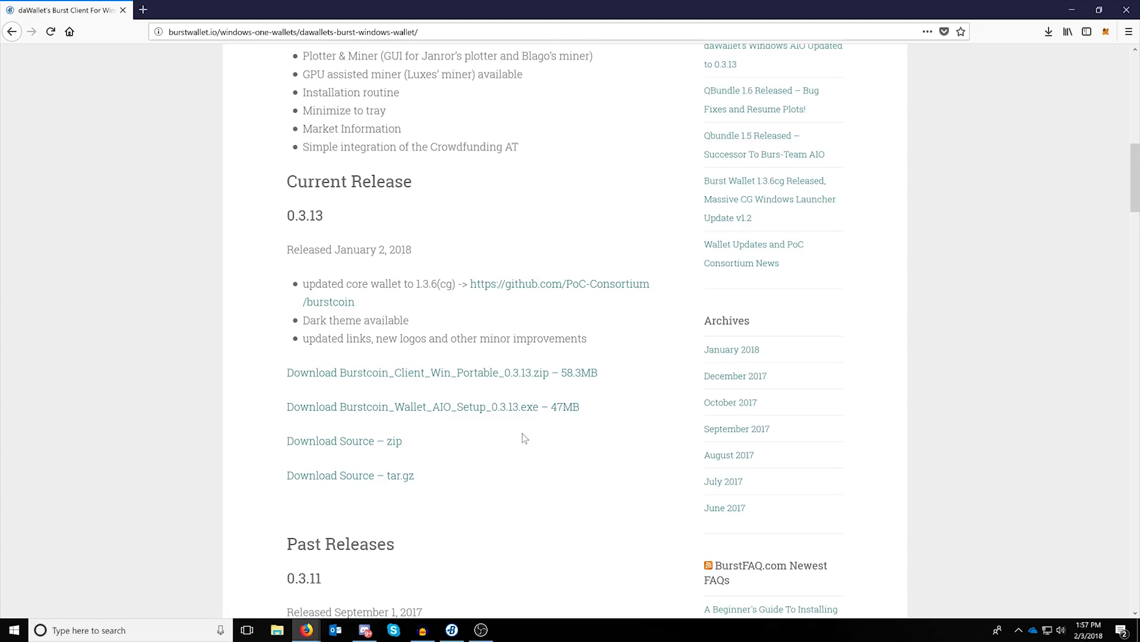
left_click(452, 631)
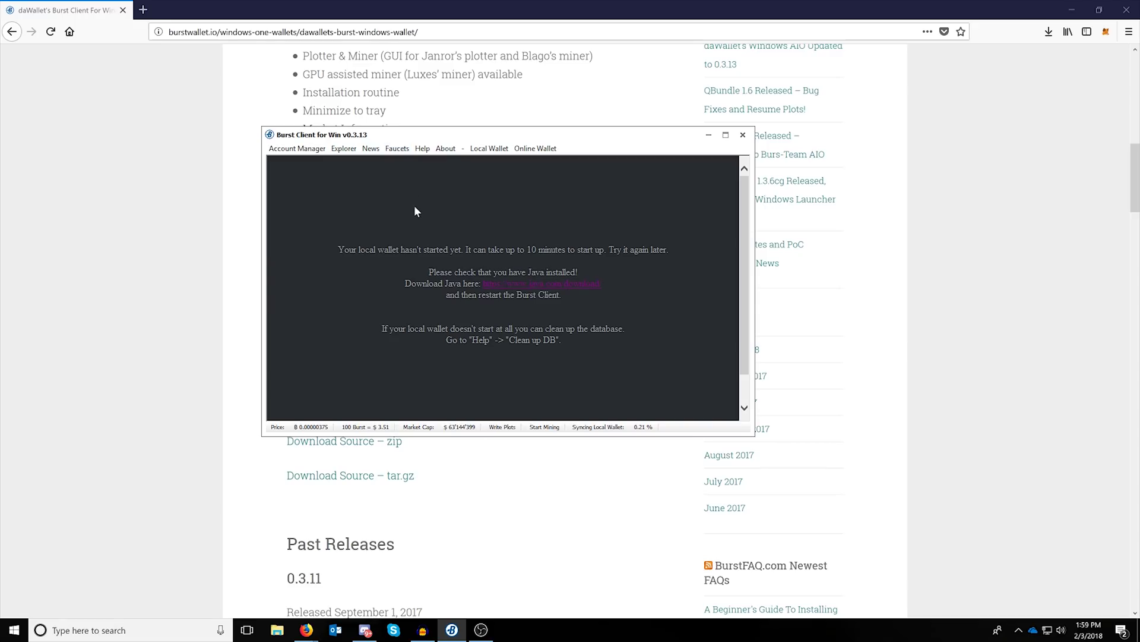
Step: Delete and reload the blockchain database via Help > Clean up DB, confirming with Yes
left_click(423, 149)
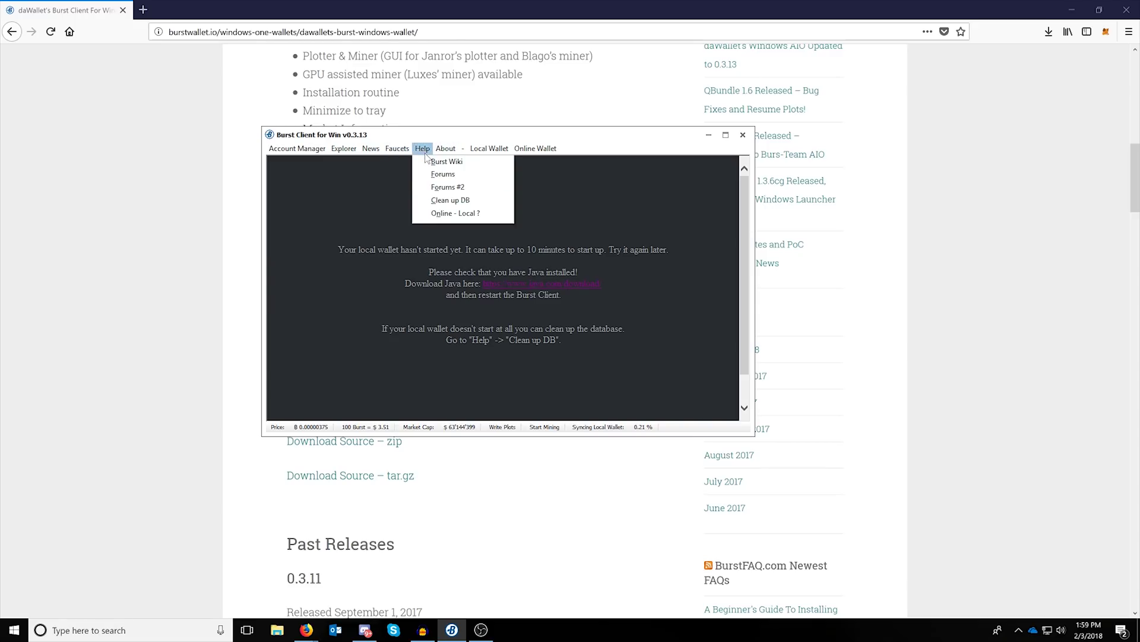
left_click(441, 200)
left_click(553, 303)
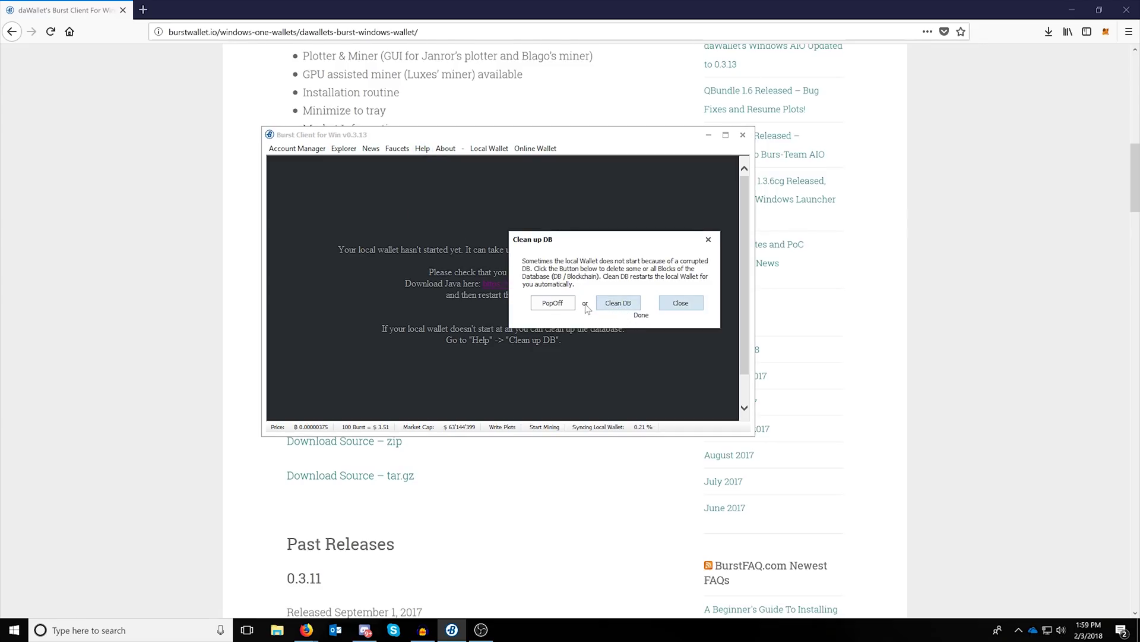
left_click(621, 305)
left_click(543, 335)
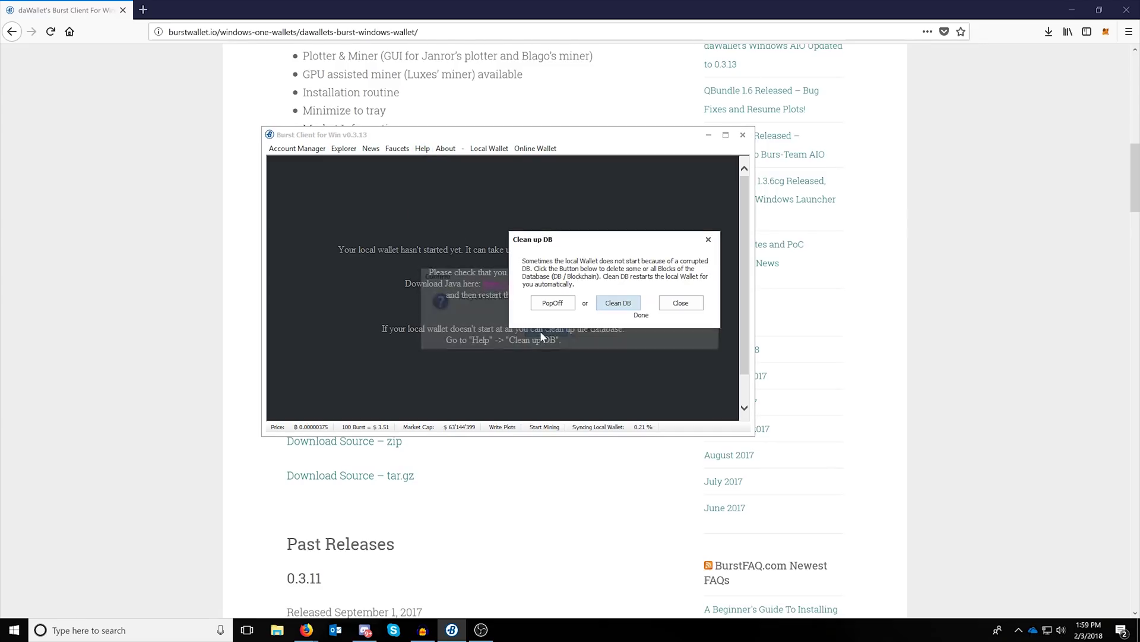
left_click(680, 304)
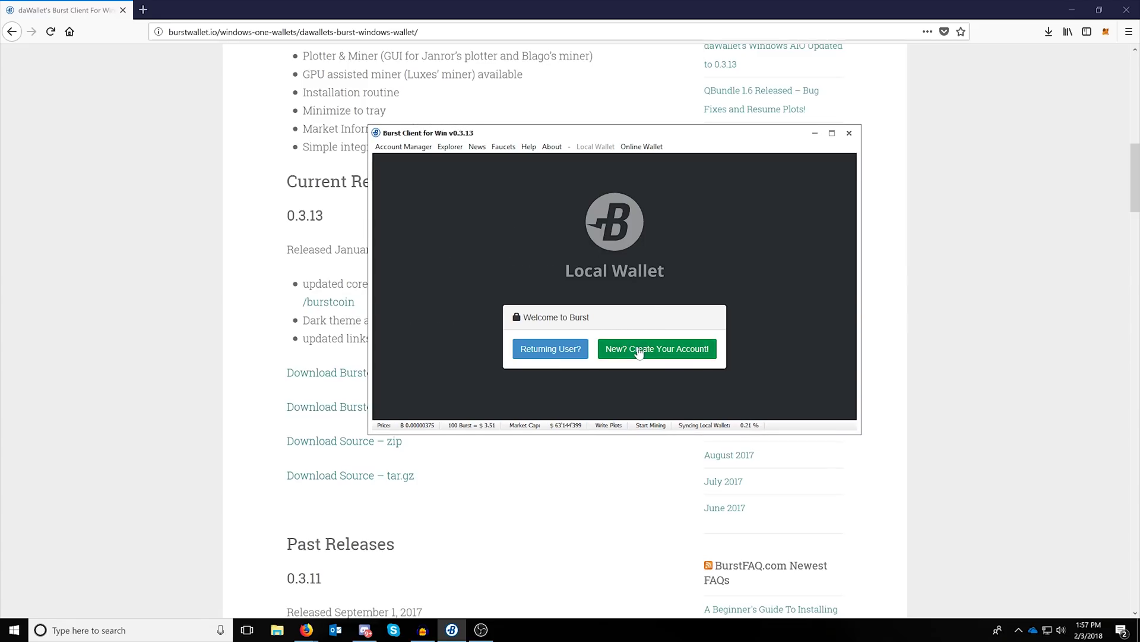
Step: Start a new account and copy its generated 12-word passphrase
left_click(639, 353)
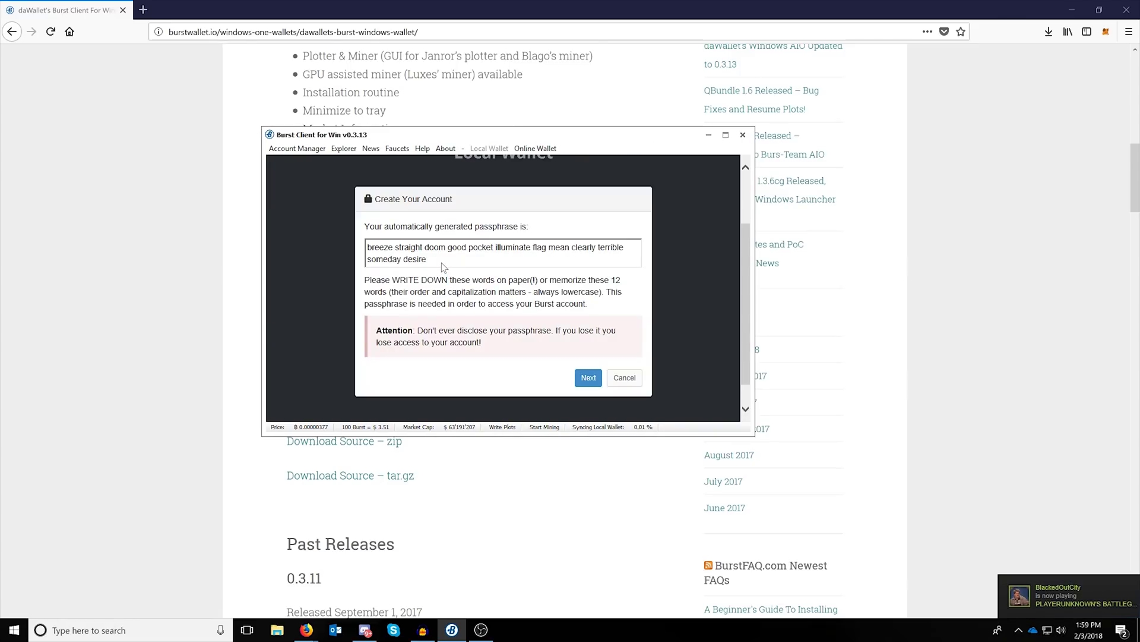
left_click_drag(441, 263, 366, 249)
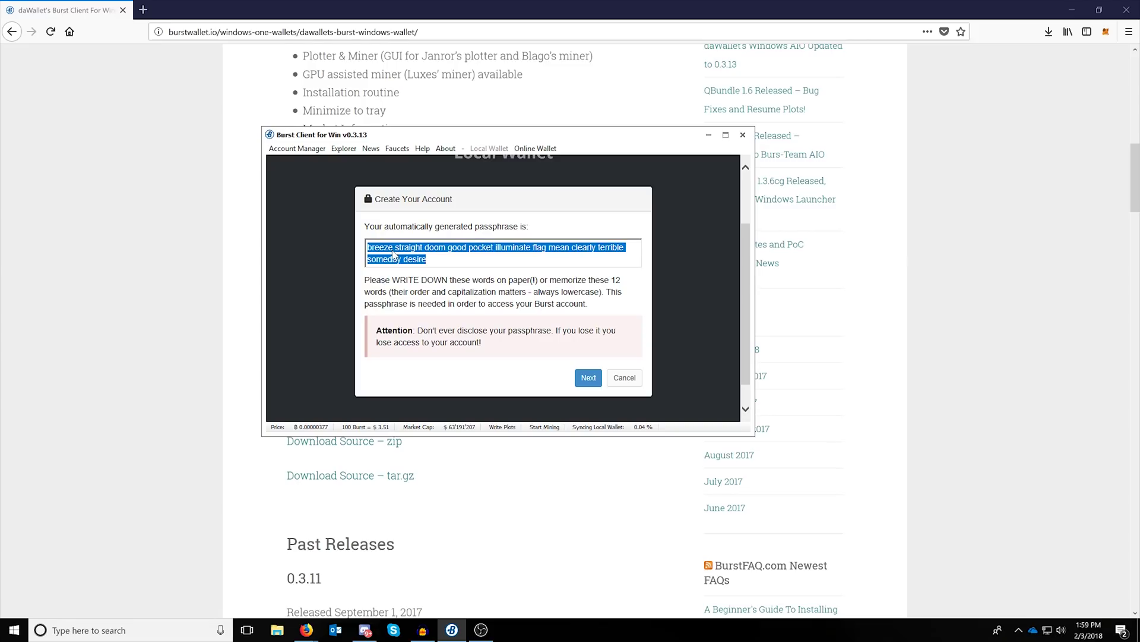
right_click(392, 252)
left_click(420, 290)
Step: Paste the passphrase into a new Notepad document for safekeeping
left_click(89, 629)
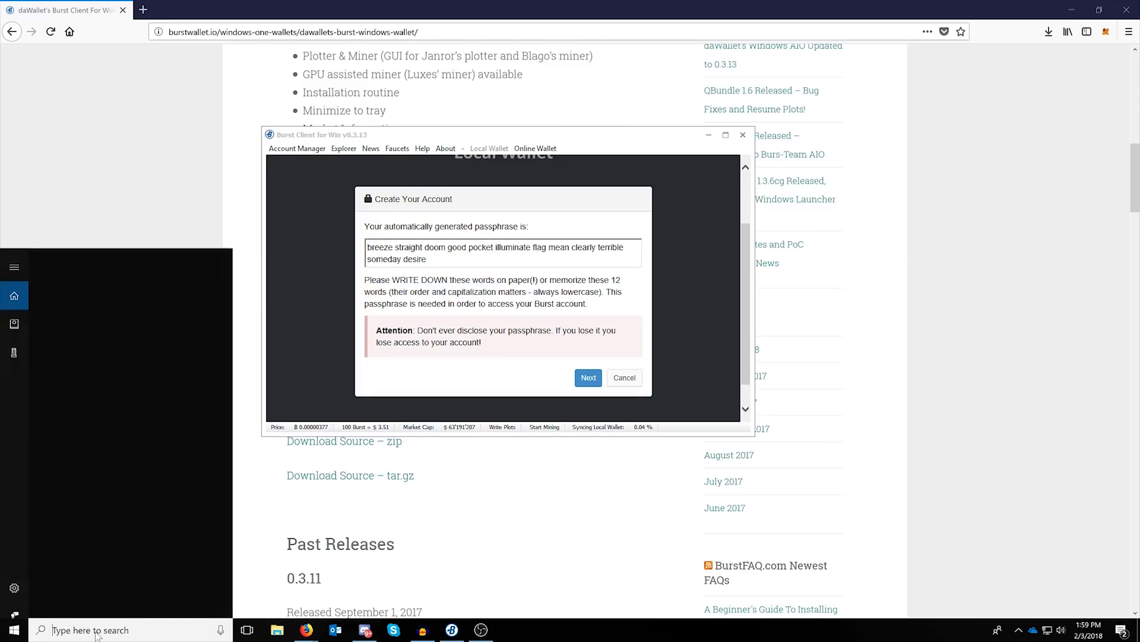
type("notepad")
key("Return")
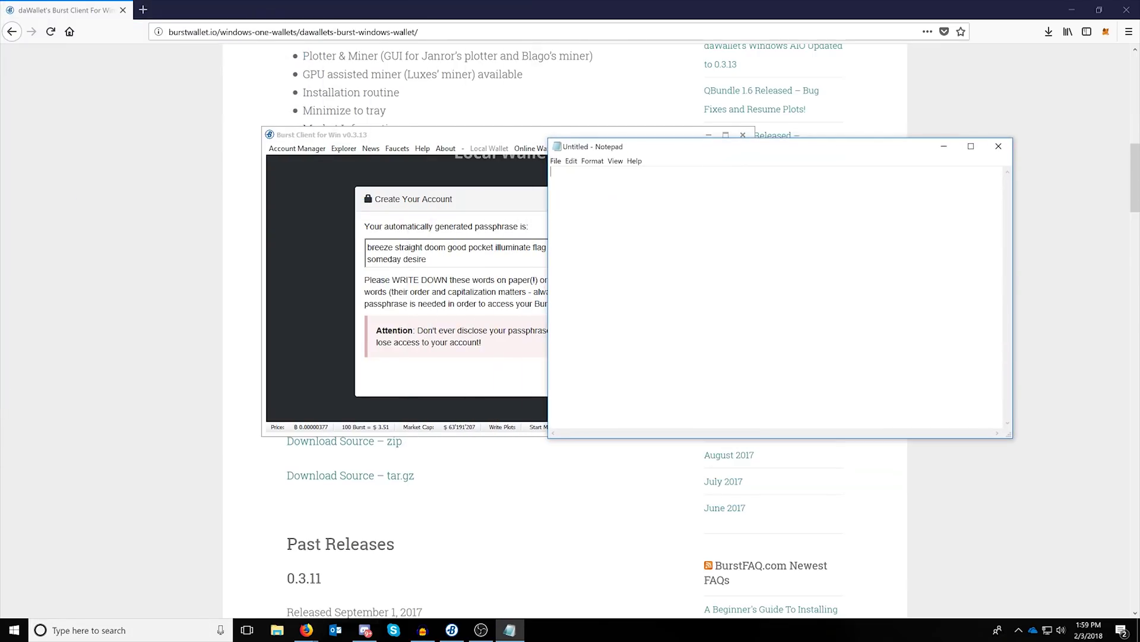
key("ctrl+v")
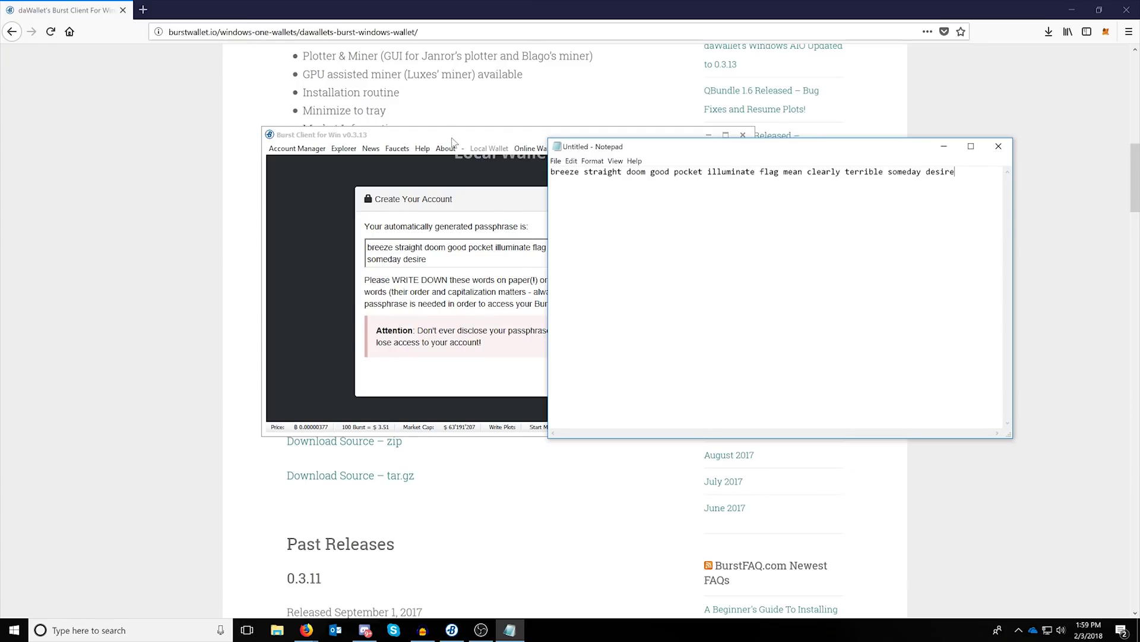
Step: Back in the wallet, confirm the passphrase by pasting it again to open the account
key("alt+Tab")
left_click(589, 377)
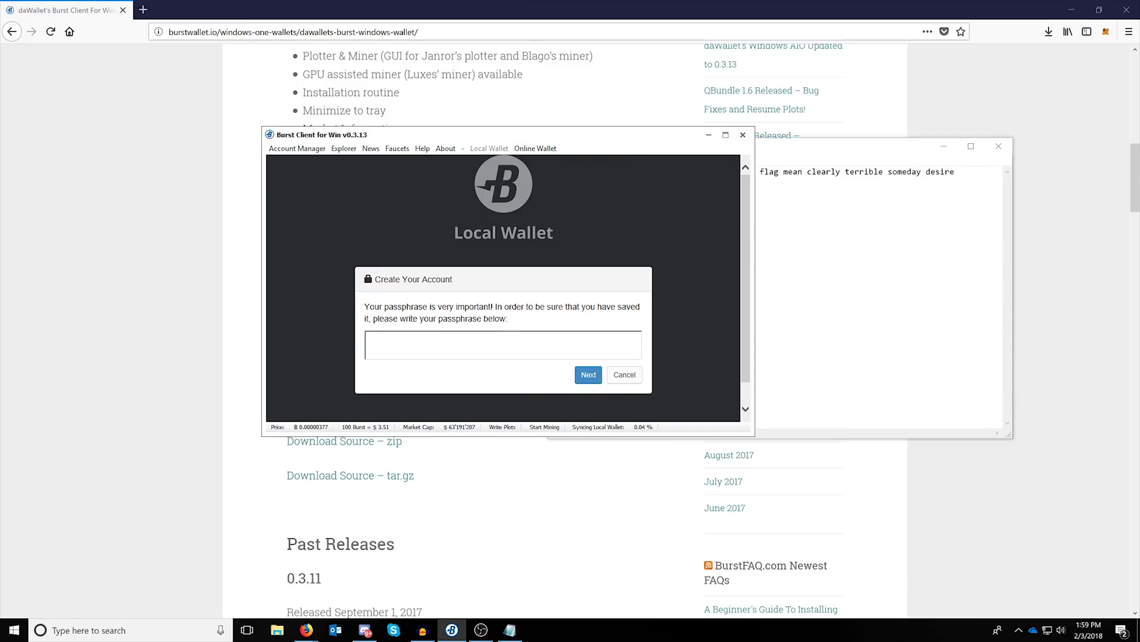
key("ctrl+v")
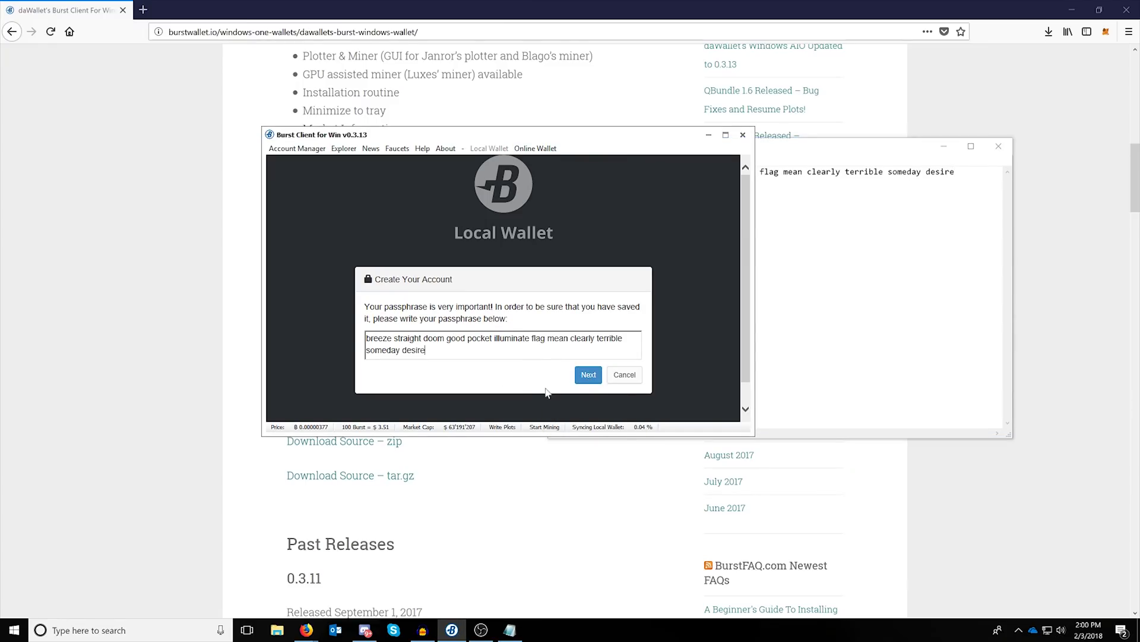
left_click(588, 374)
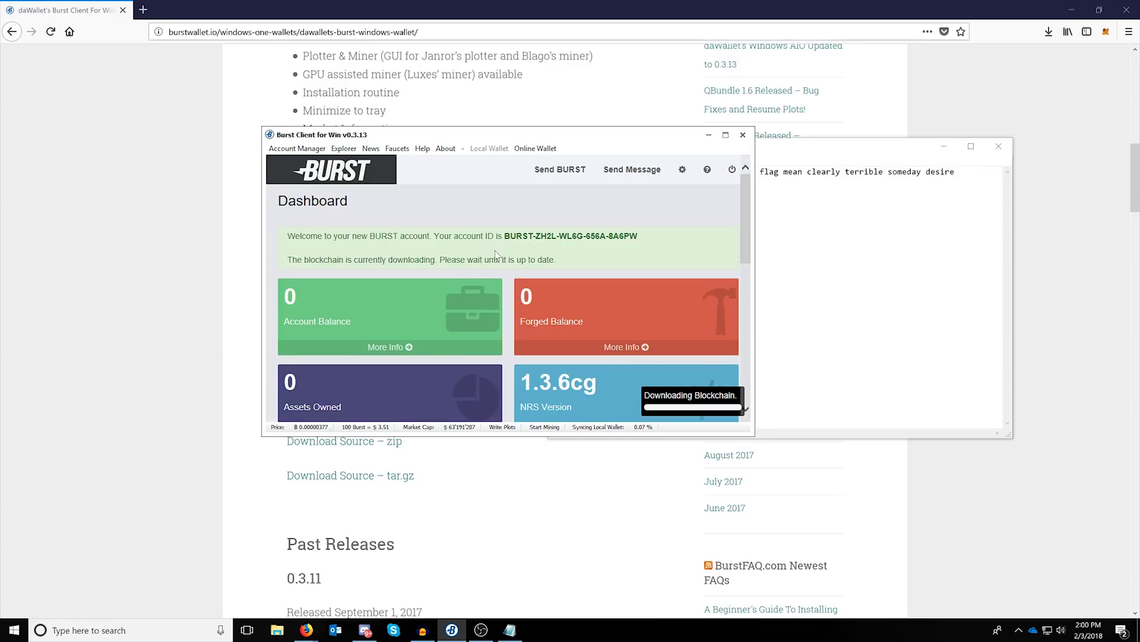
Step: Select the new account ID on the Dashboard and go to the burstpay.net faucet from Faucets
left_click_drag(287, 236, 660, 243)
left_click(660, 244)
left_click_drag(505, 235, 638, 237)
left_click(638, 236)
left_click(397, 148)
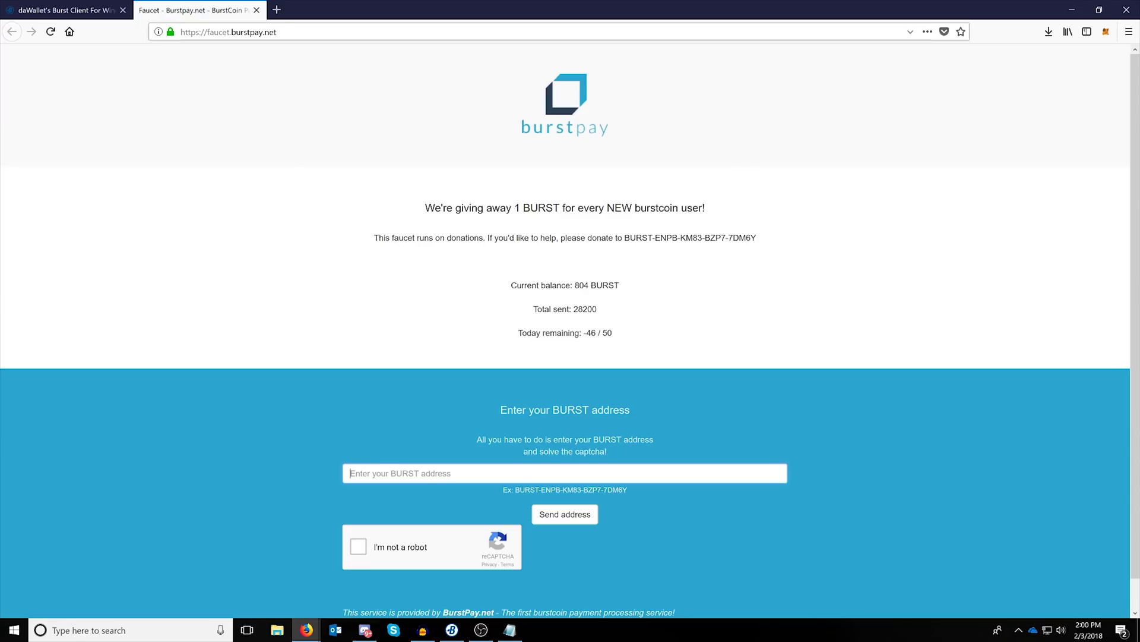
Step: Close the faucet tab, reposition the wallet window, and bring up the Plotter dialog
left_click(256, 10)
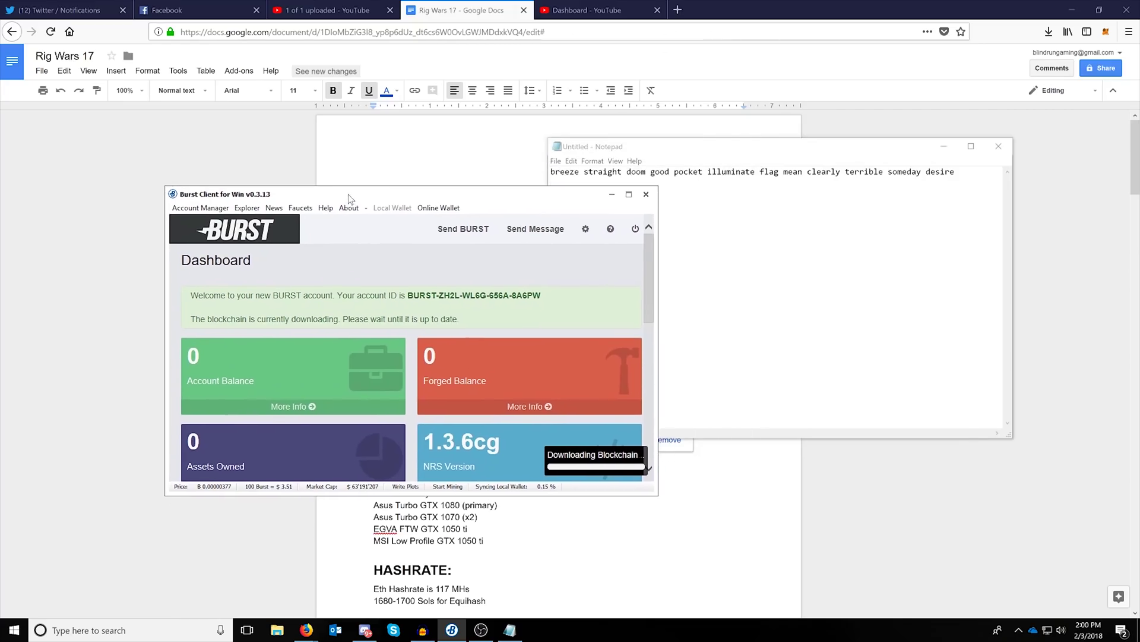
left_click_drag(349, 198, 414, 188)
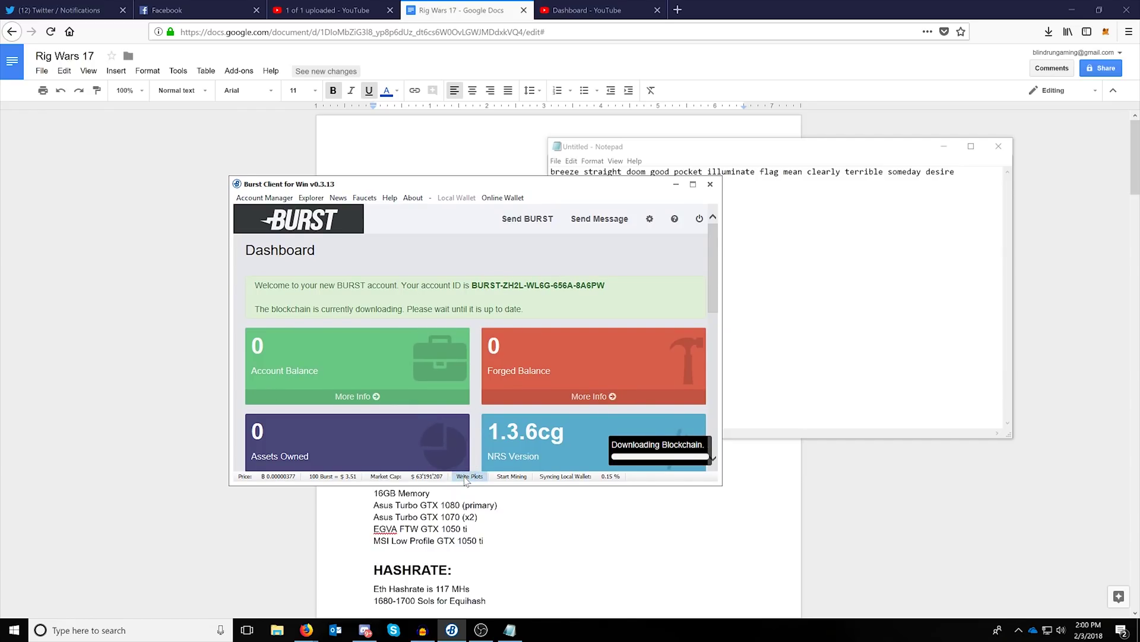
left_click(467, 477)
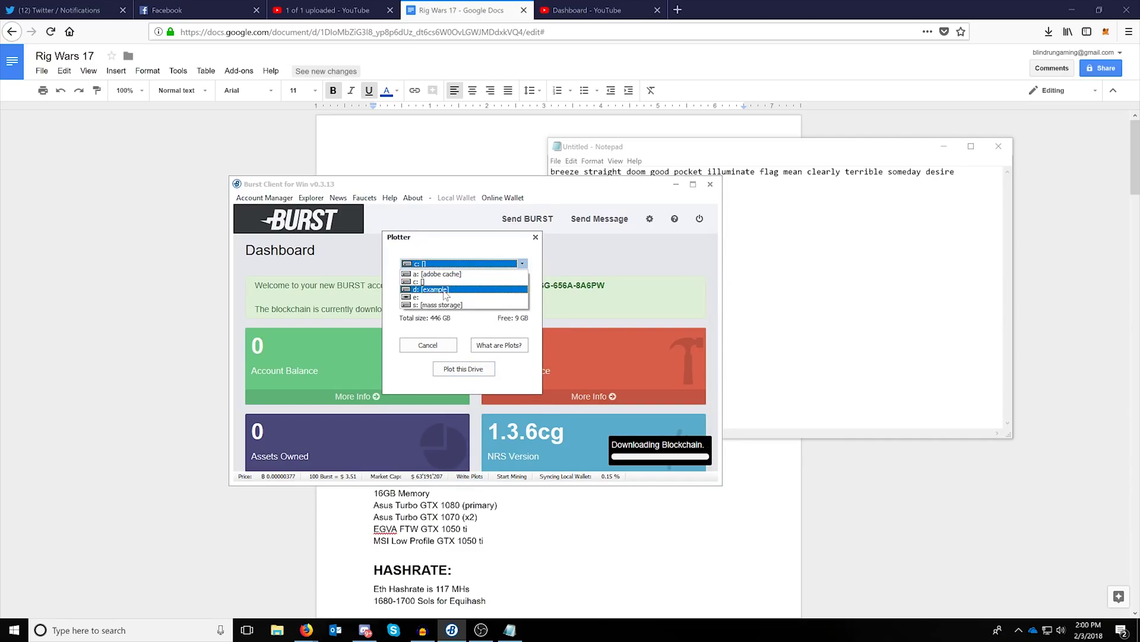
Step: Plot drive D: using all its free space, 12 CPU cores, and Run as Admin checked
left_click(440, 290)
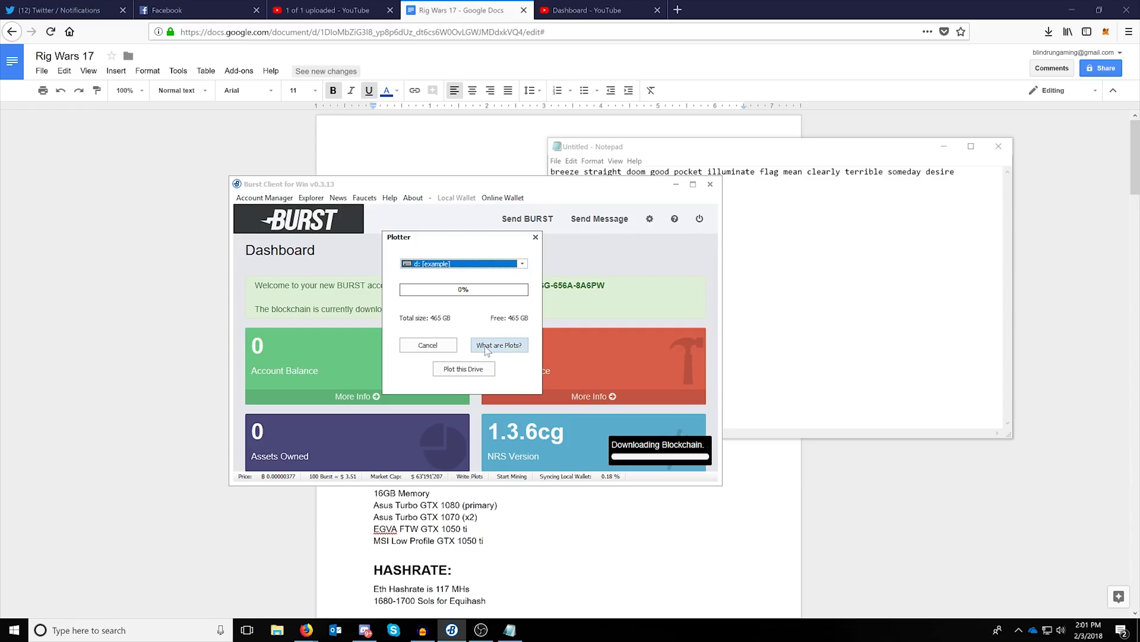
left_click(458, 371)
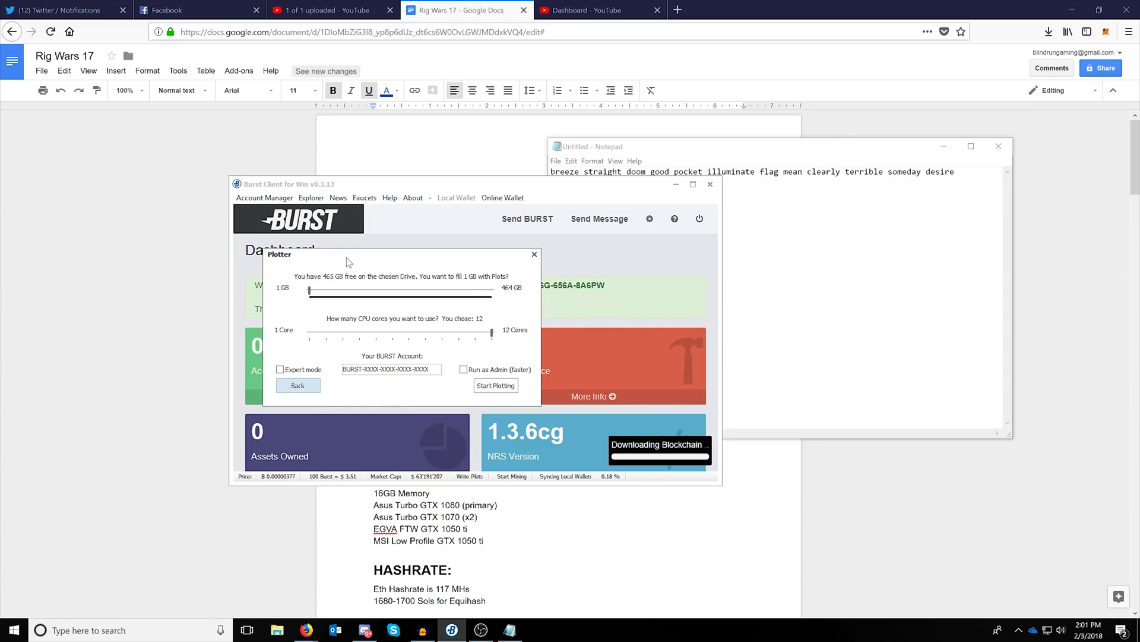
left_click_drag(349, 259, 441, 262)
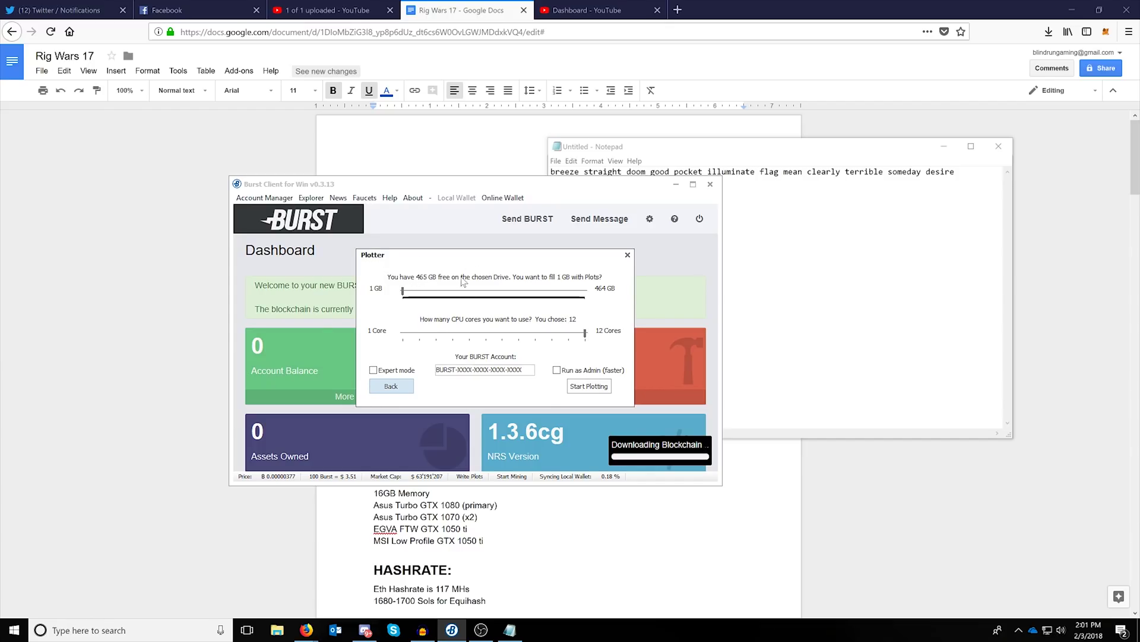
left_click_drag(402, 296, 612, 299)
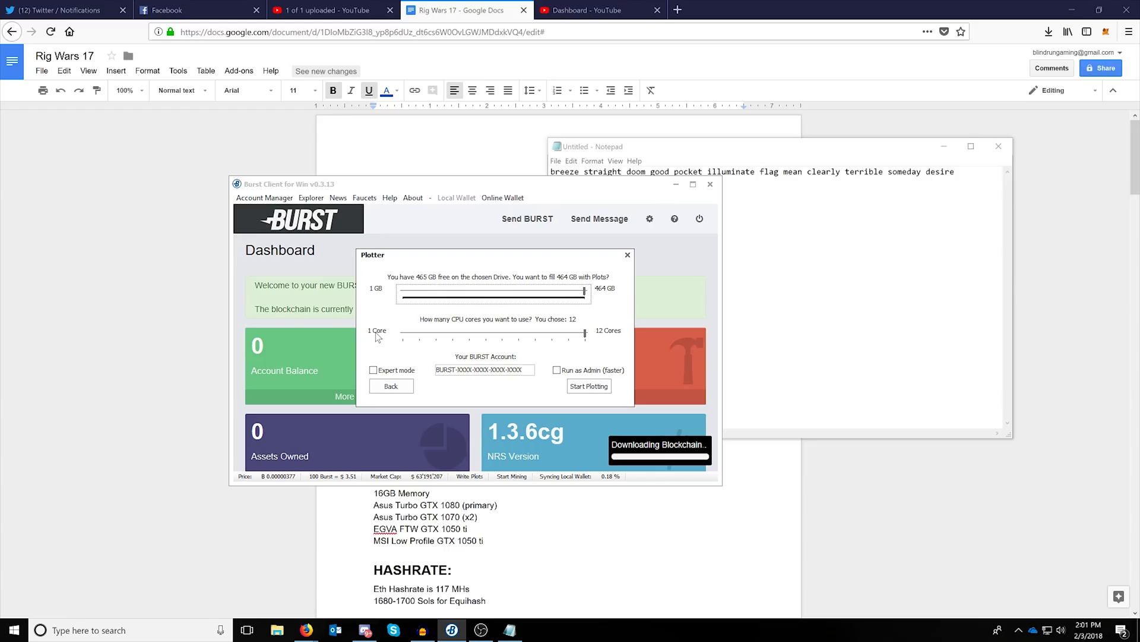
mouse_move(585, 334)
left_mouse_down()
mouse_move(456, 336)
mouse_move(596, 341)
left_mouse_up()
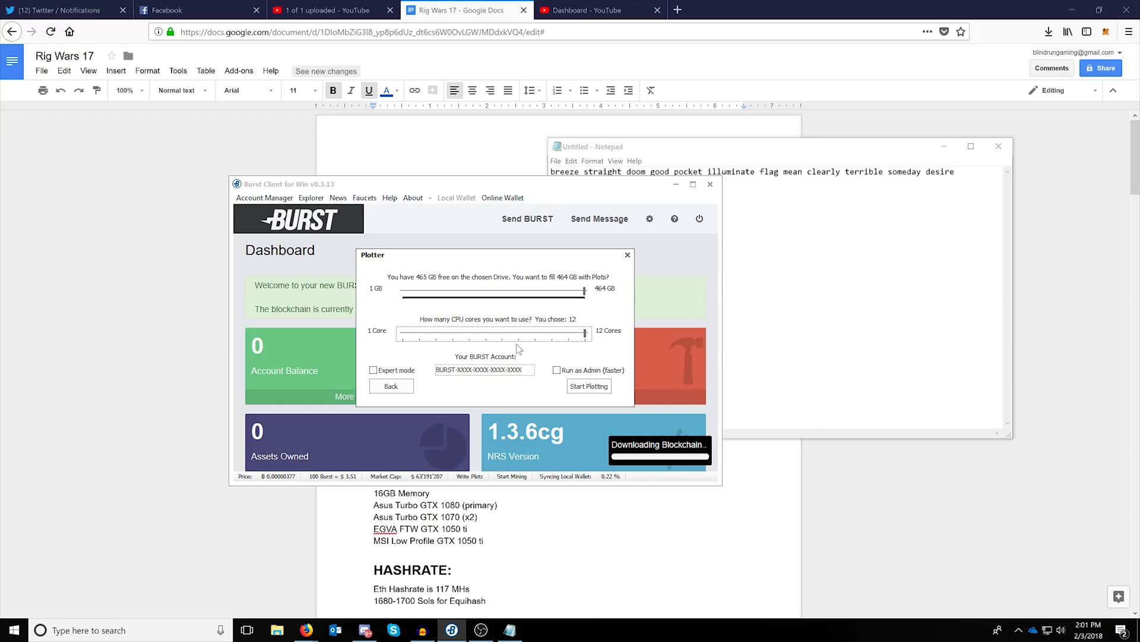
left_click(561, 372)
left_click_drag(414, 259, 782, 243)
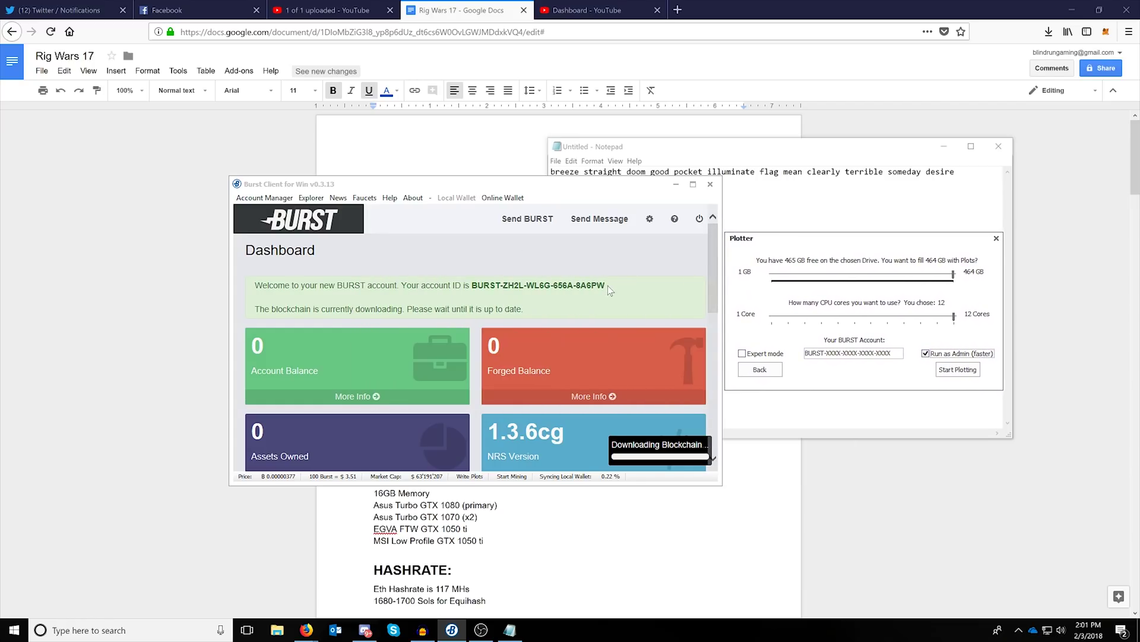
left_click_drag(608, 285, 471, 286)
key("ctrl+c")
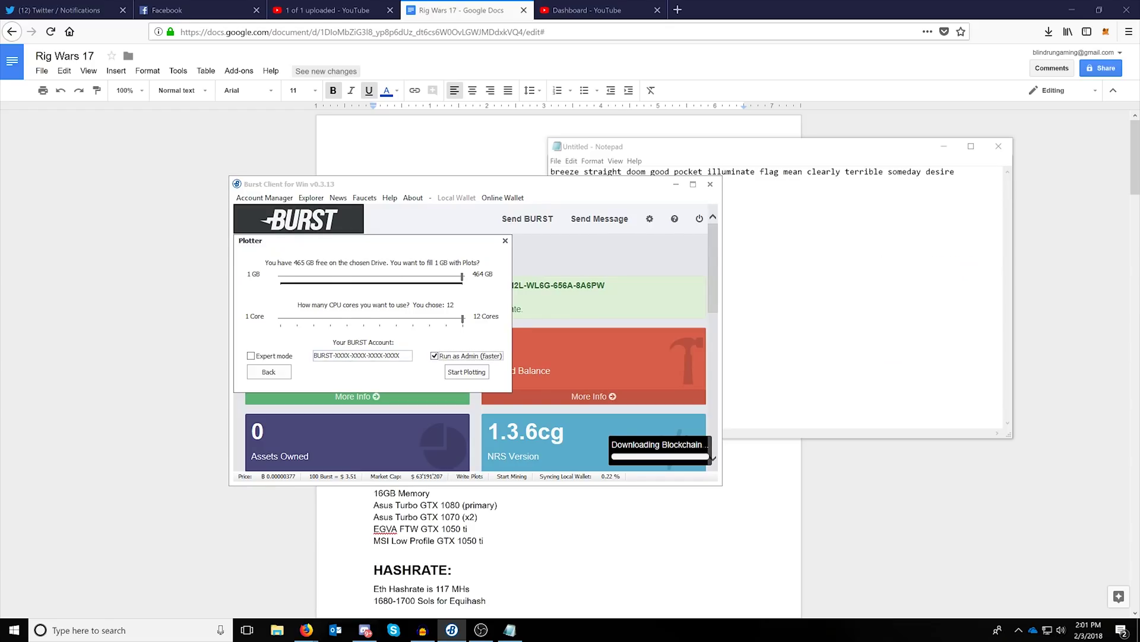
left_click_drag(402, 356, 299, 359)
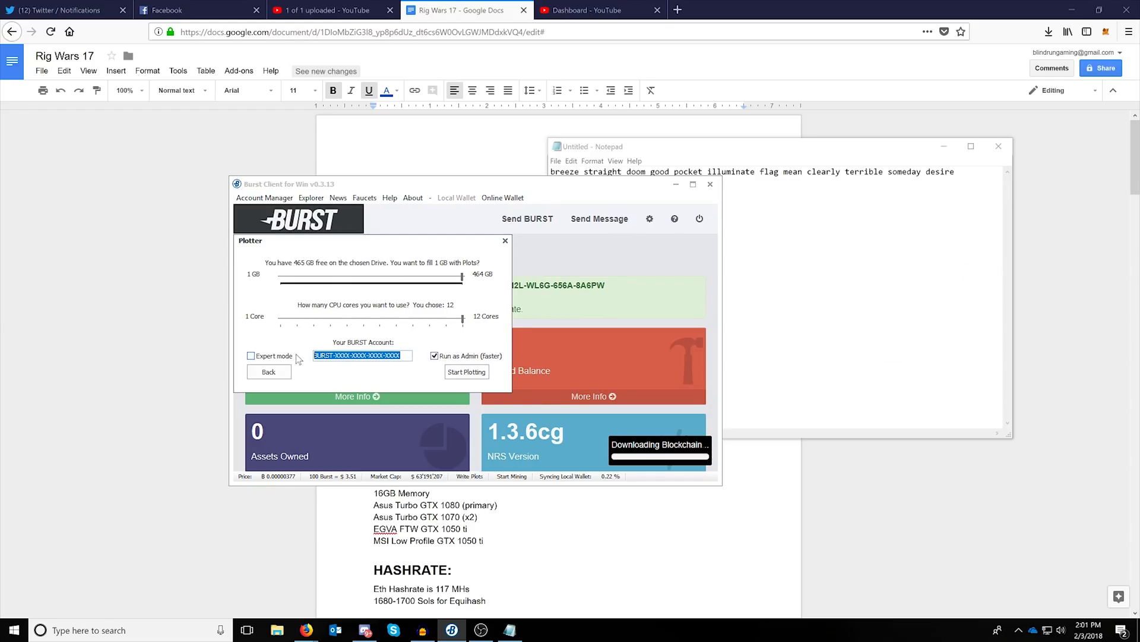
key("ctrl+v")
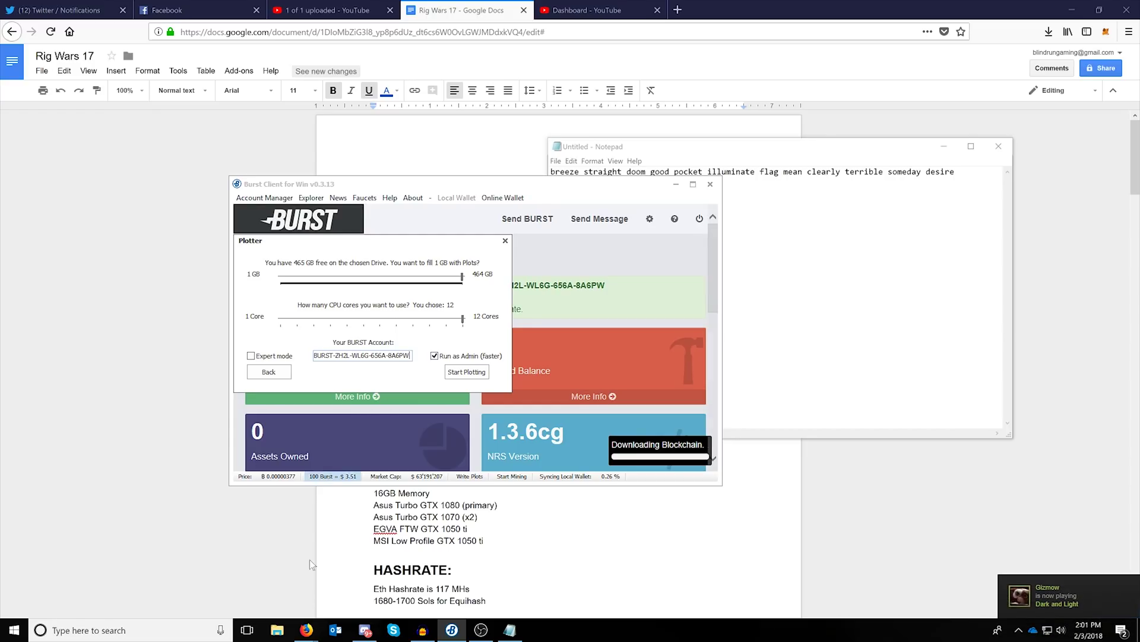
left_click(276, 631)
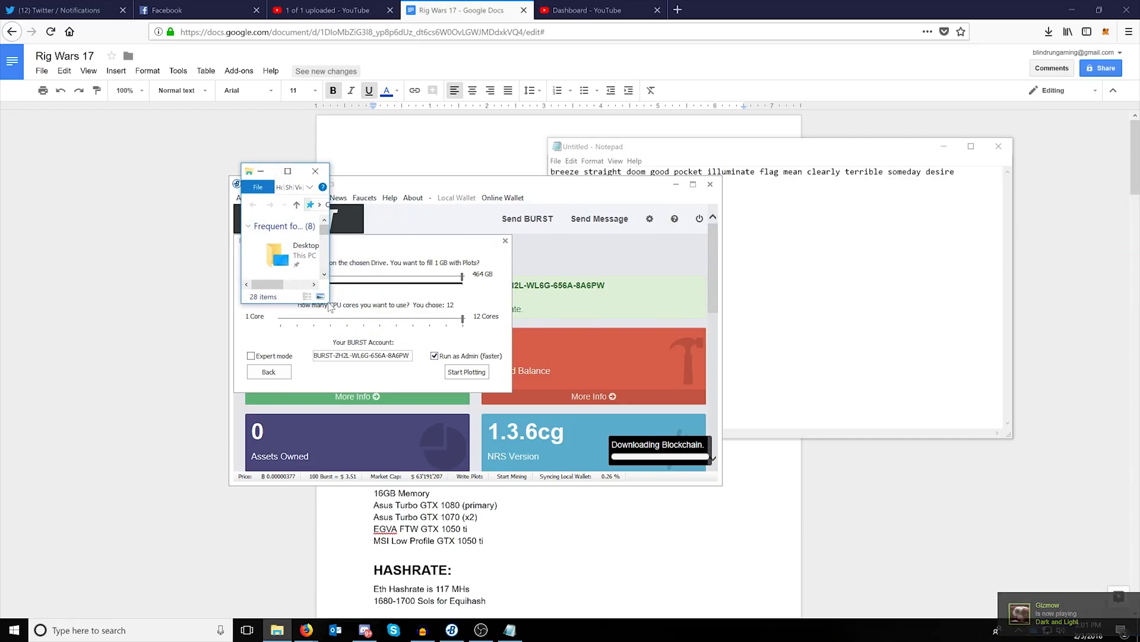
Step: Go to %appdata\BurstWallet\XPlotter in File Explorer and edit the RunThisAsAdmin batch file
left_click_drag(331, 306, 854, 528)
left_click(363, 204)
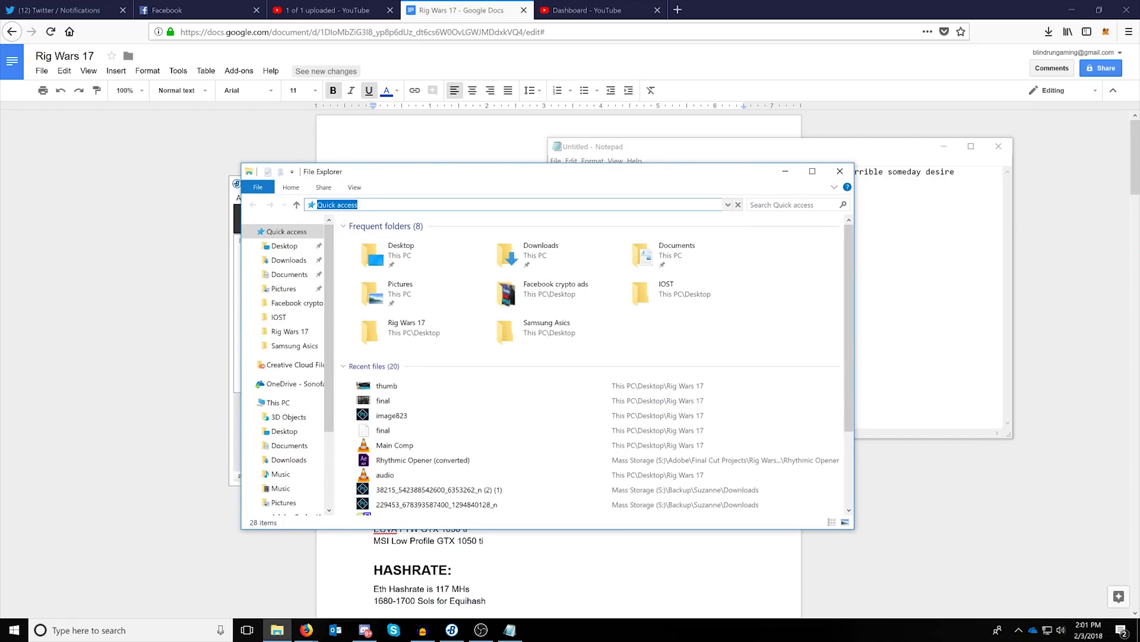
type("%appdatt")
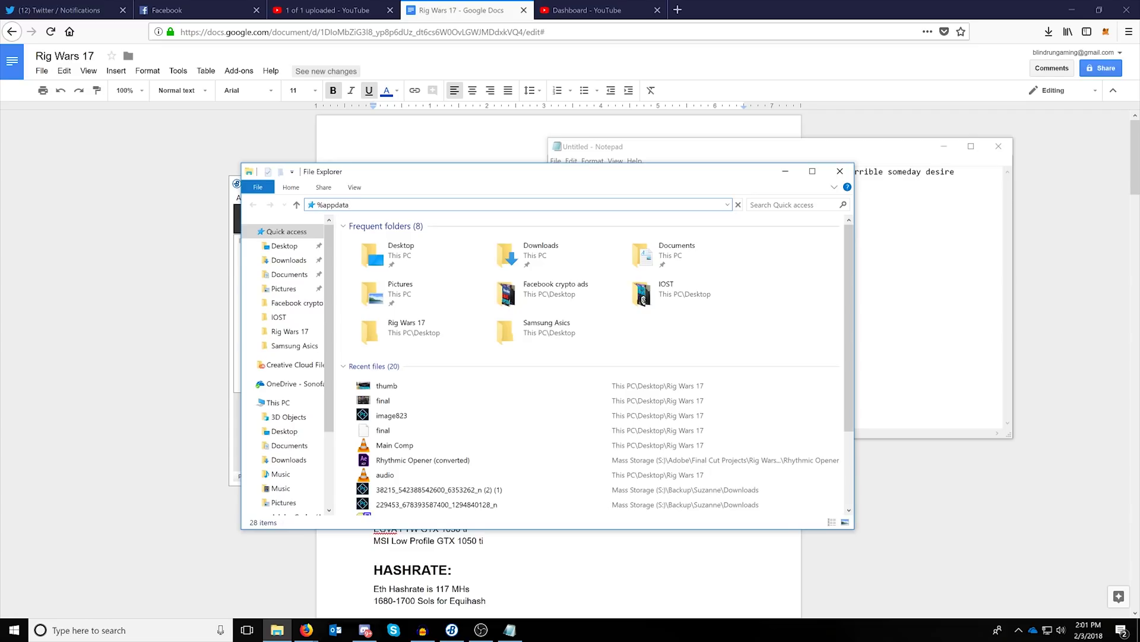
key("Return")
double_click(376, 302)
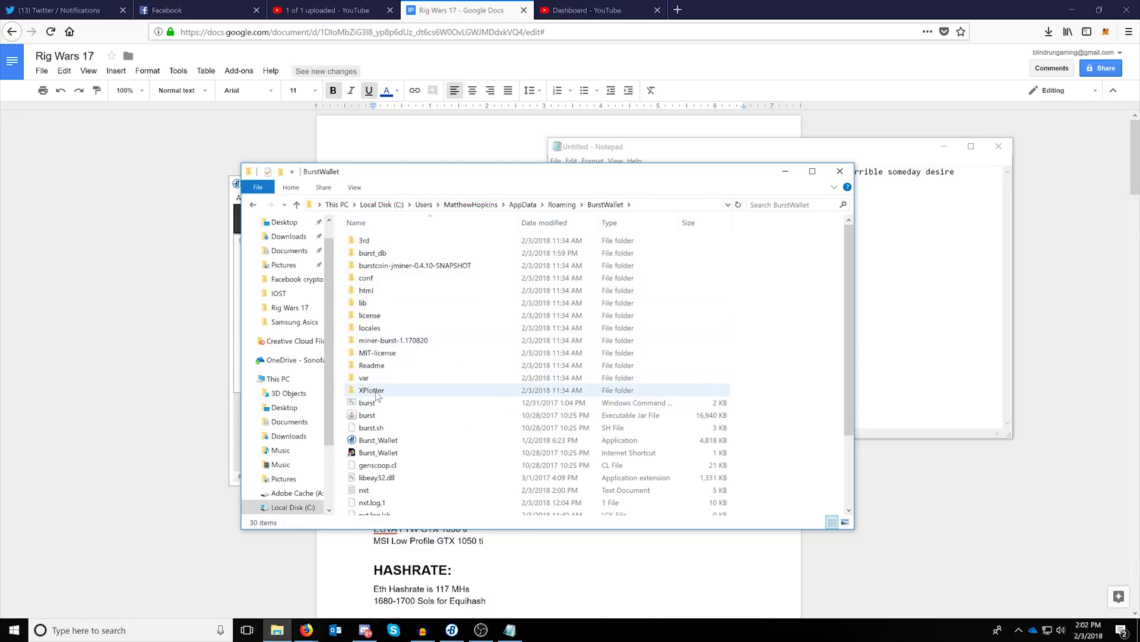
double_click(383, 393)
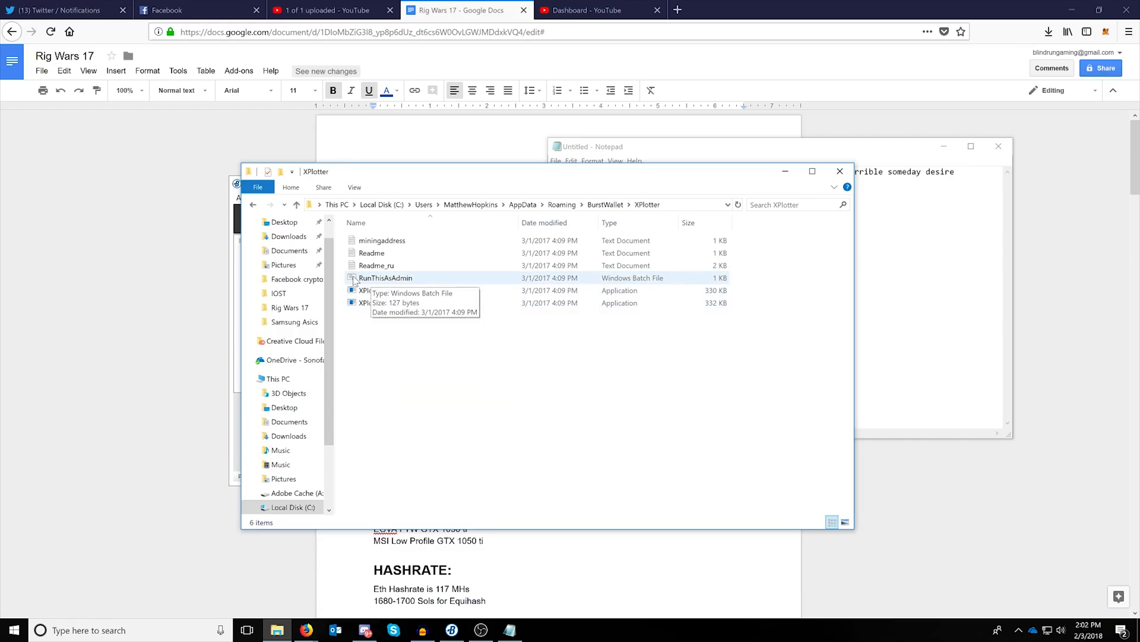
right_click(396, 278)
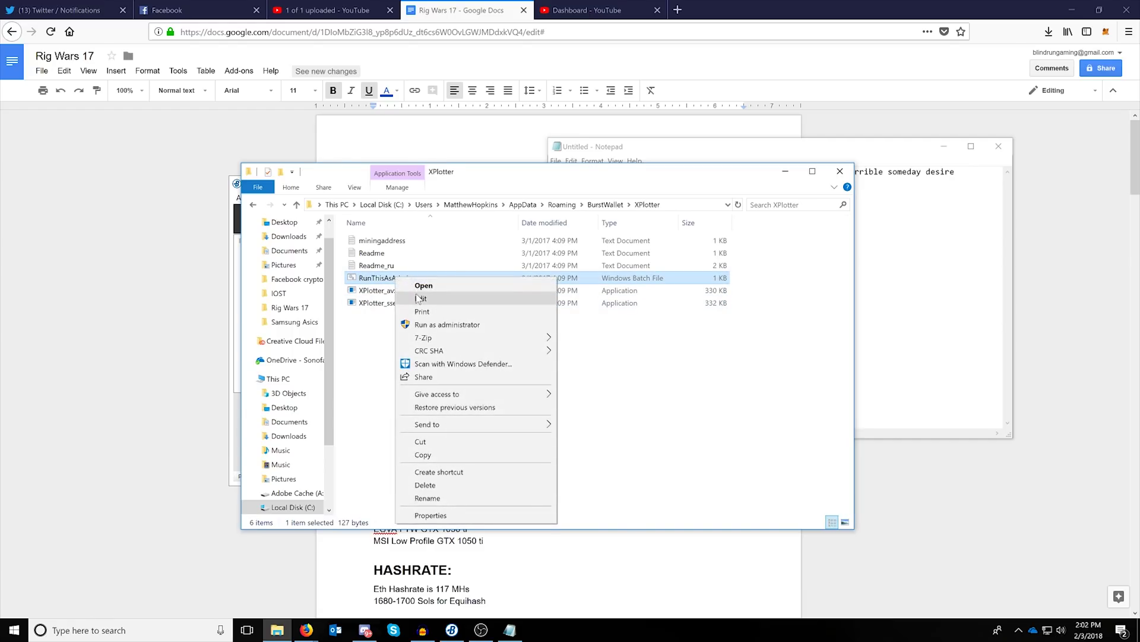
left_click(419, 299)
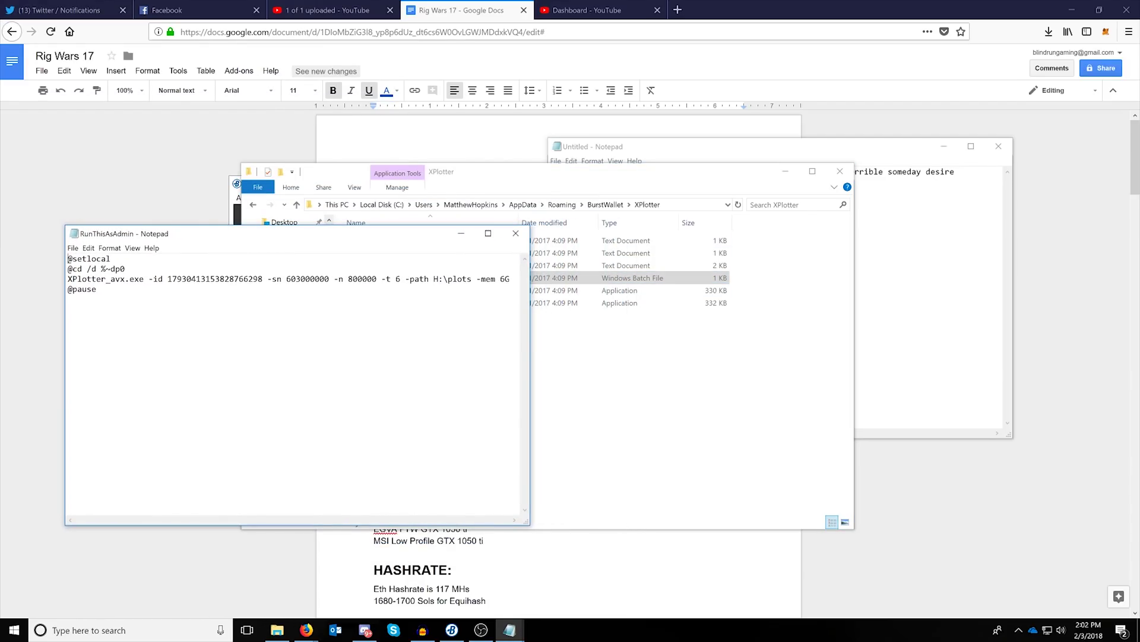
Step: Close the Plotter panel, then copy the wallet's numeric account ID and minimize Burst Client
left_click_drag(68, 279, 101, 279)
left_click(96, 289)
left_click(231, 192)
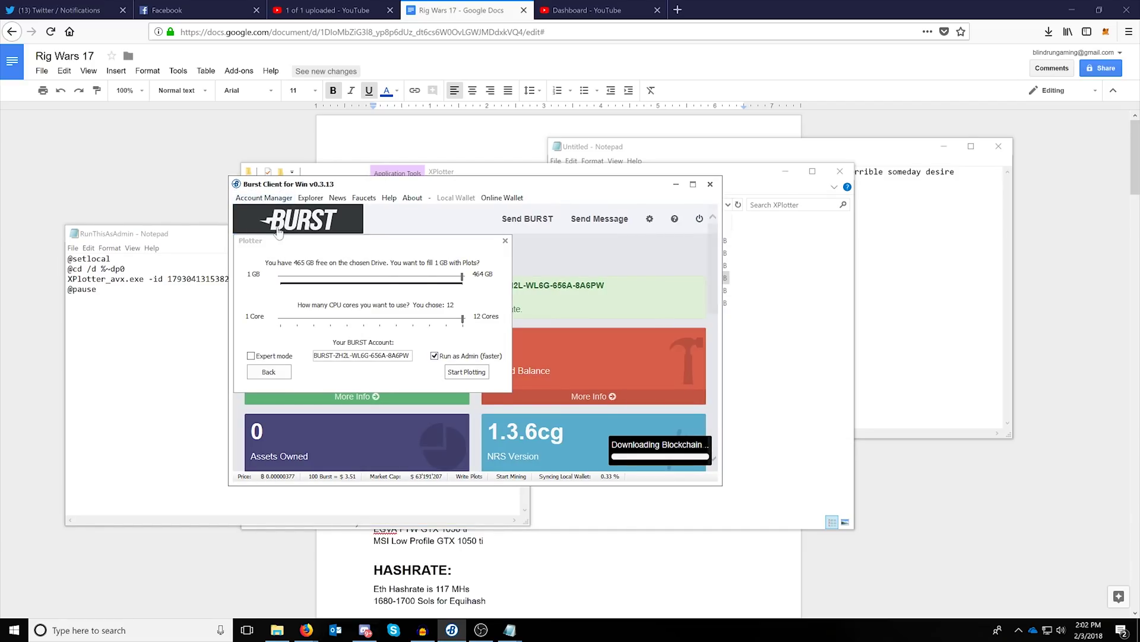
left_click(505, 240)
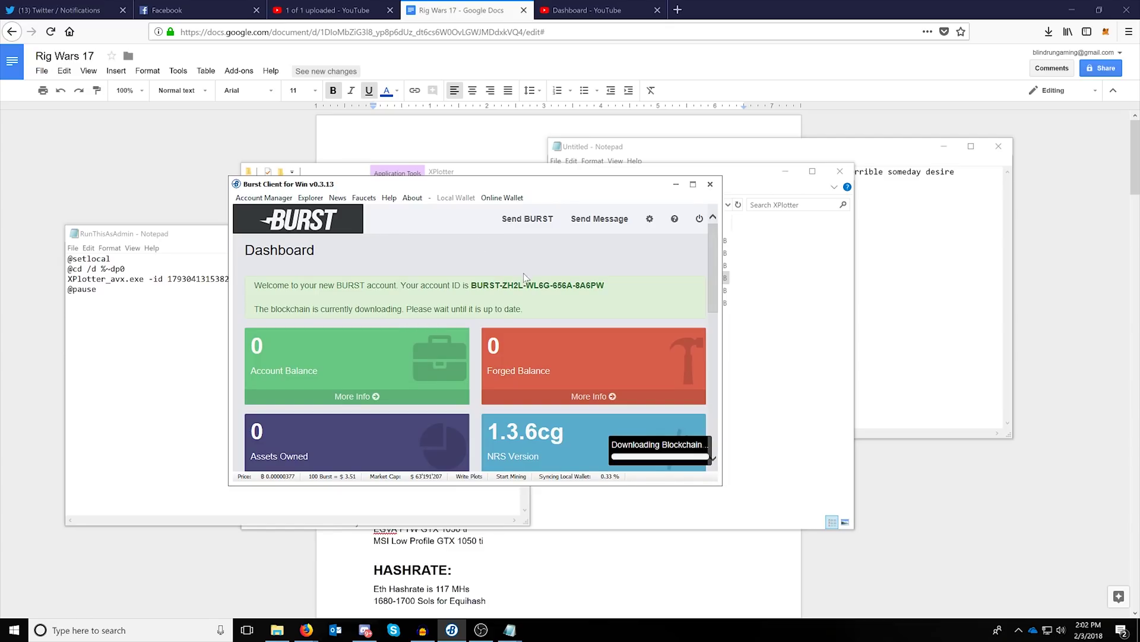
double_click(283, 185)
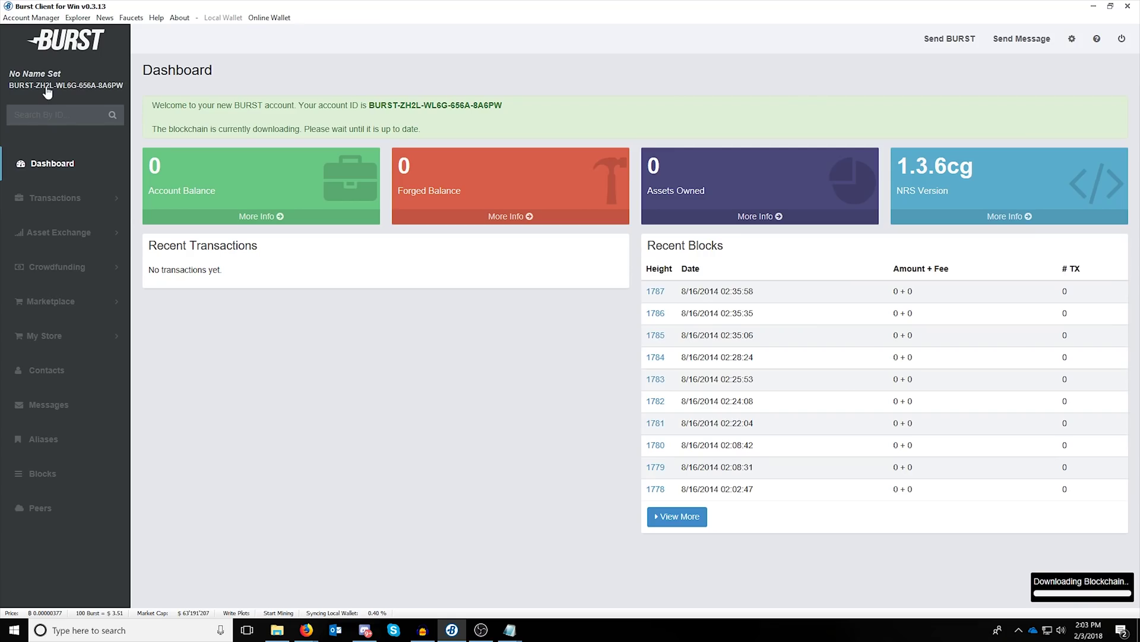
left_click(47, 89)
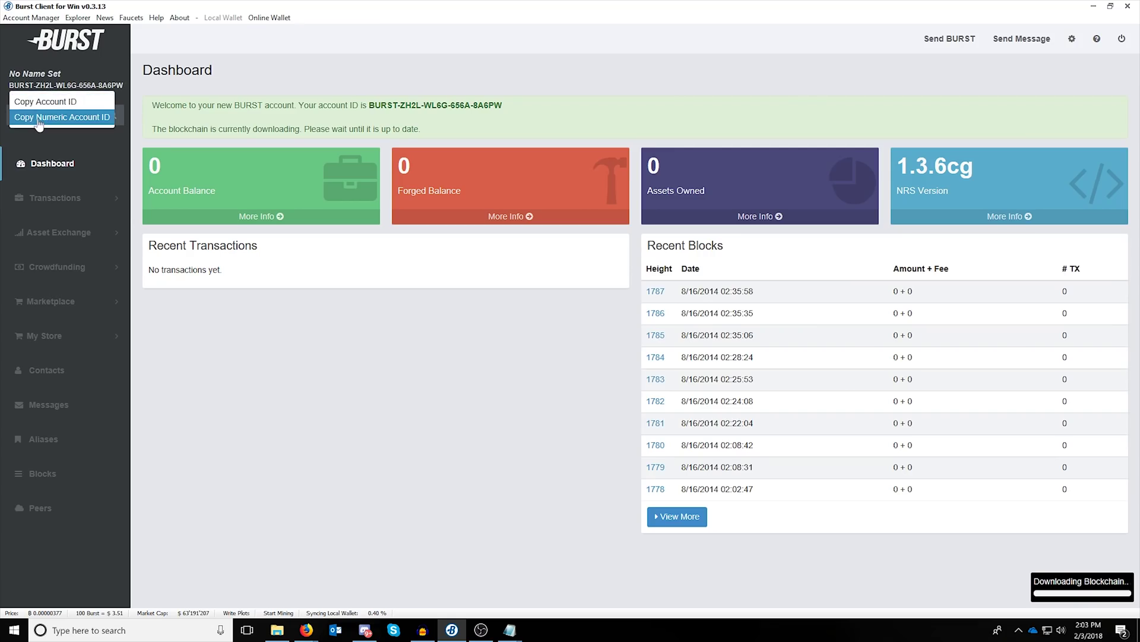
left_click(48, 119)
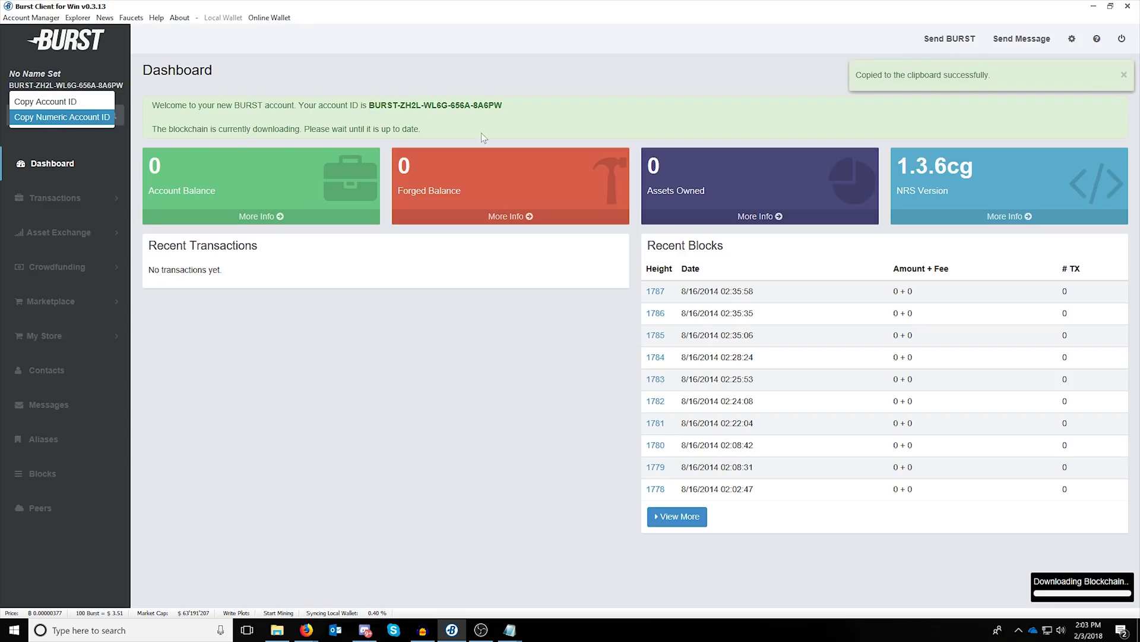
left_click(1093, 7)
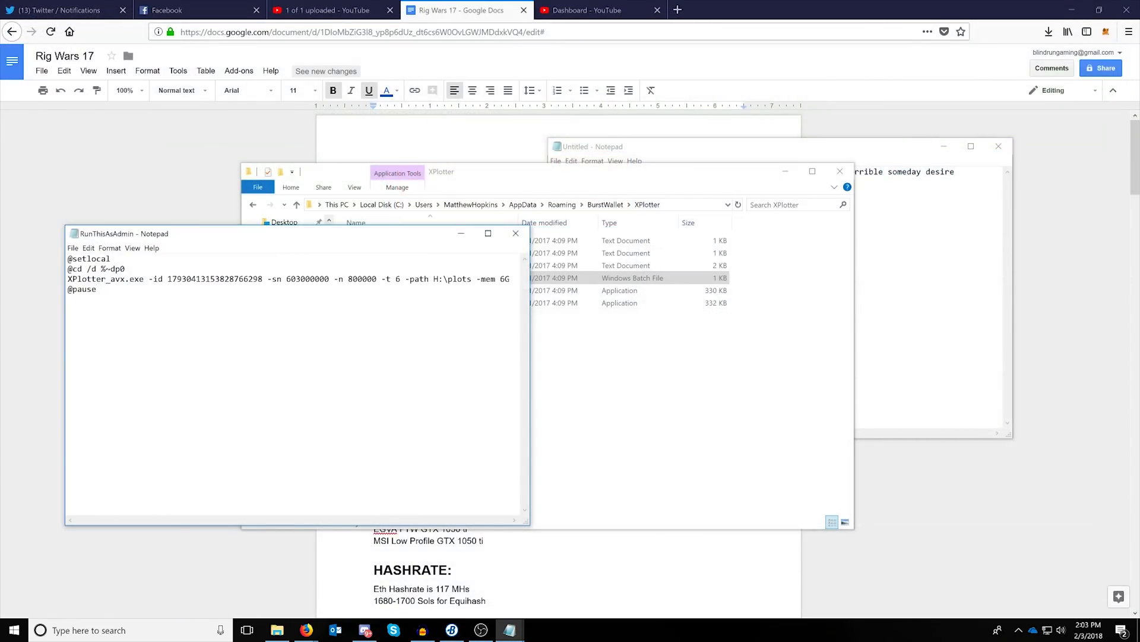
Step: Replace the -id value with the numeric account ID and change -sn from 603000000 to 0
left_click_drag(262, 279, 168, 278)
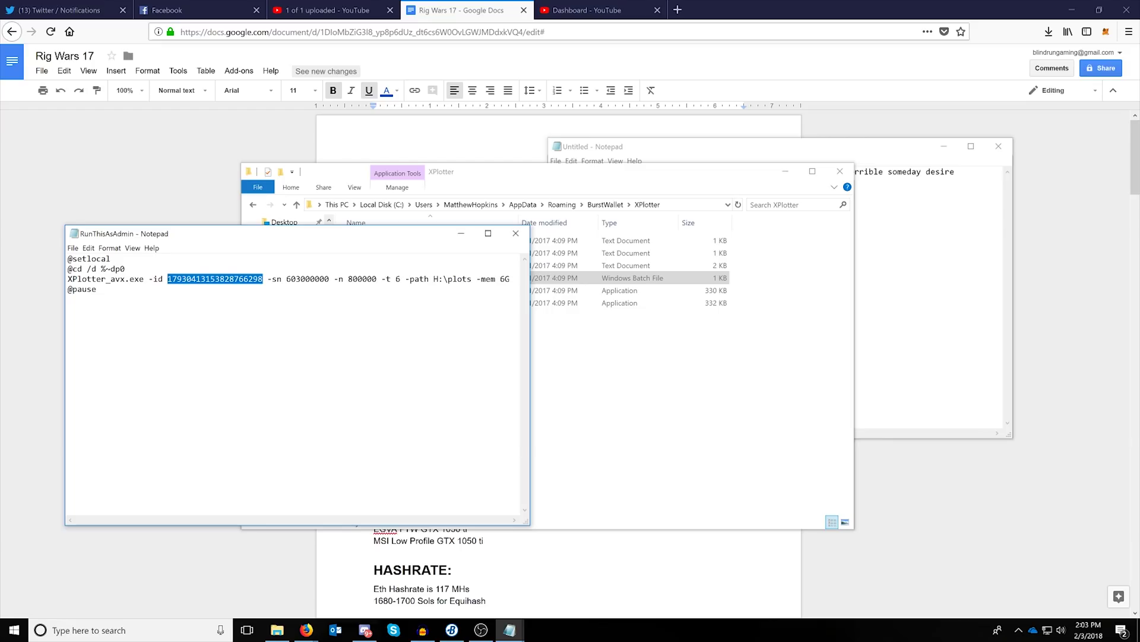
key("ctrl+v")
key("alt+Tab")
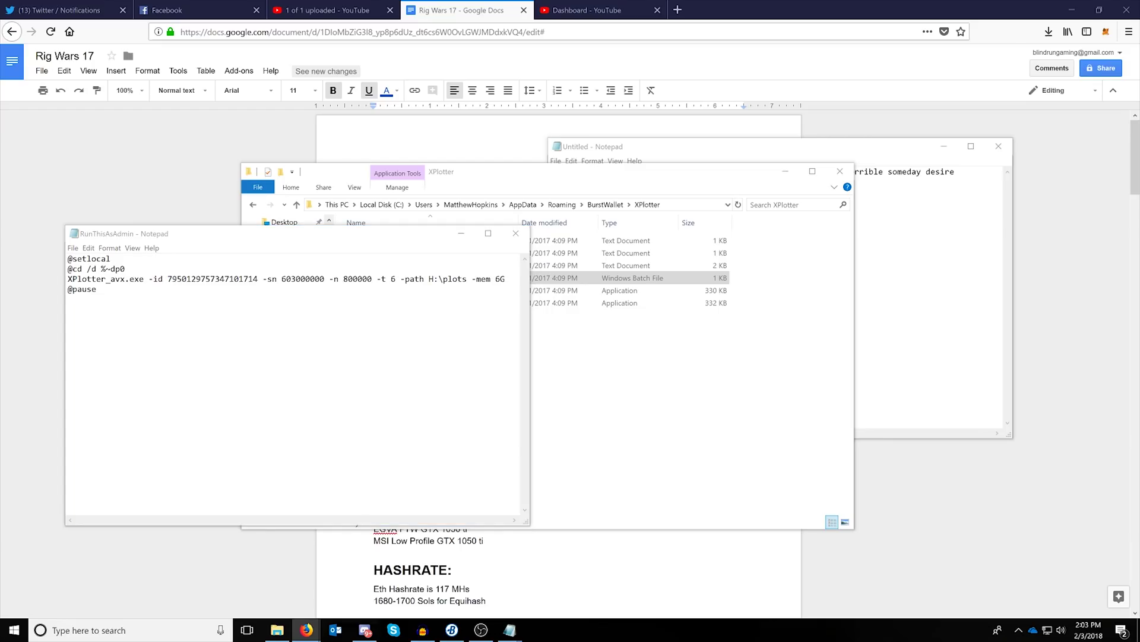
left_click_drag(324, 278, 282, 279)
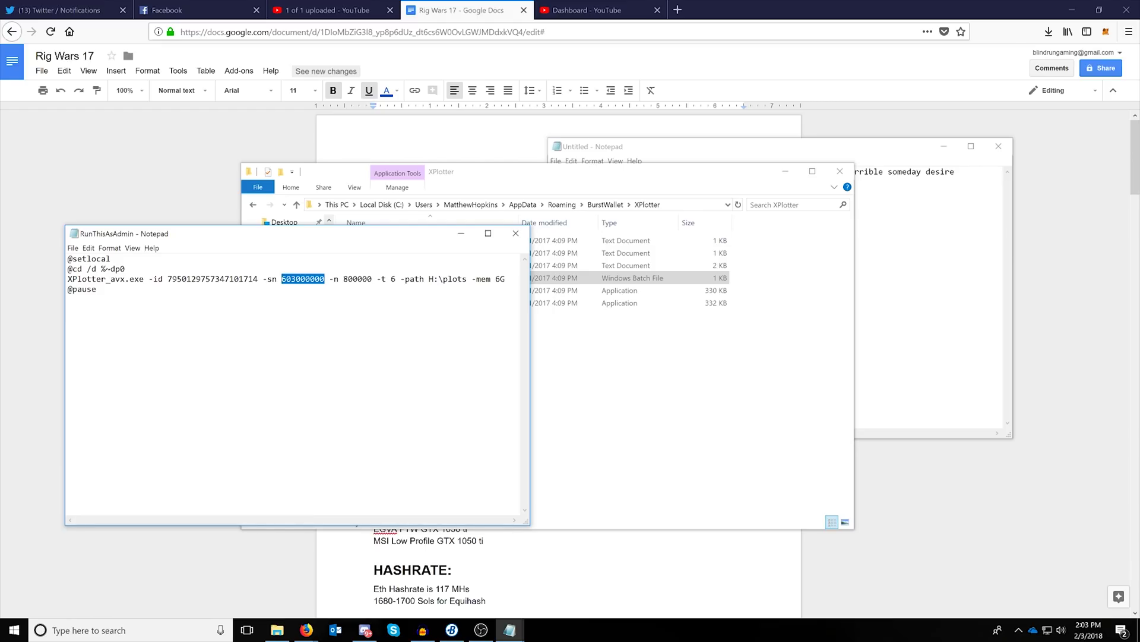
type("0")
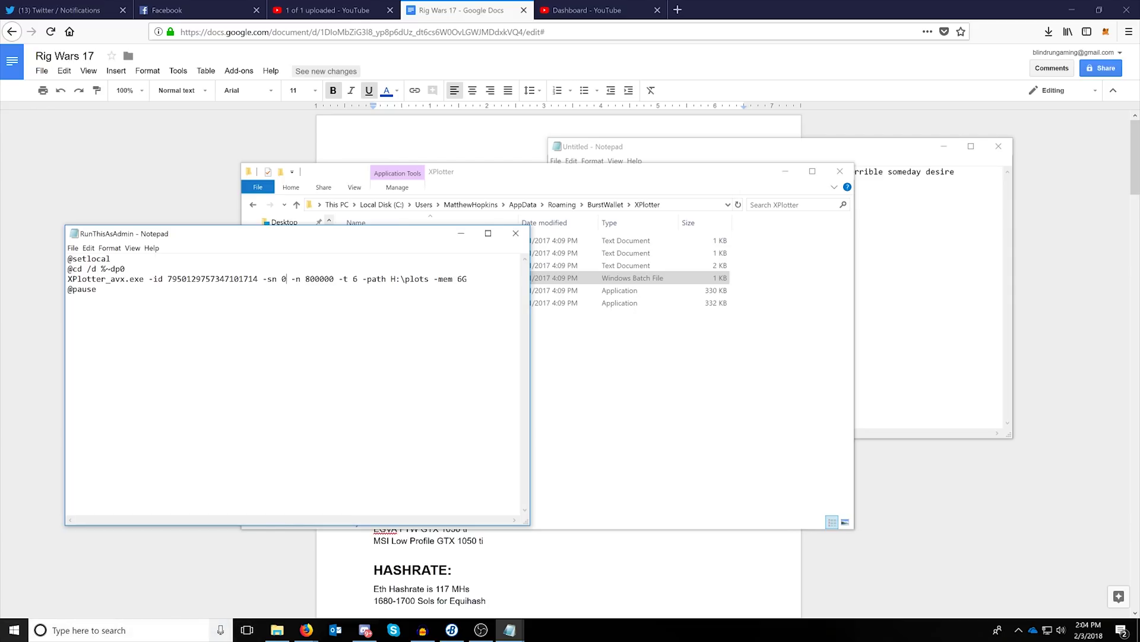
left_click(571, 456)
Step: Open the Example (D:) drive's Properties to view its 499,971,518,464-byte capacity and free space
scroll(297, 410, "down", 2)
scroll(292, 427, "down", 2)
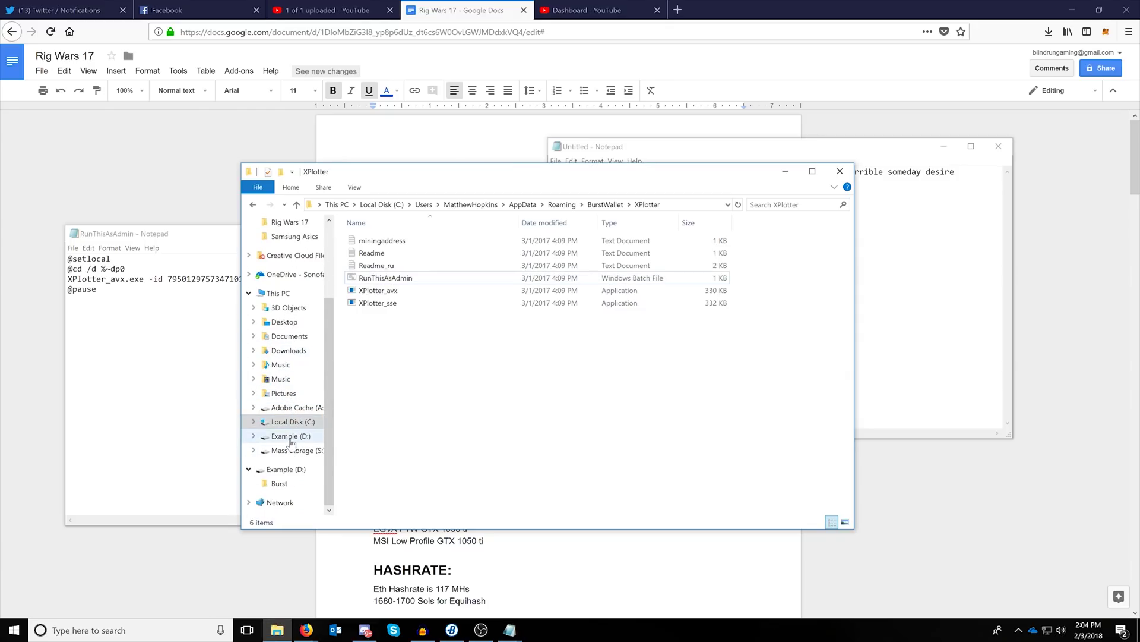
right_click(290, 440)
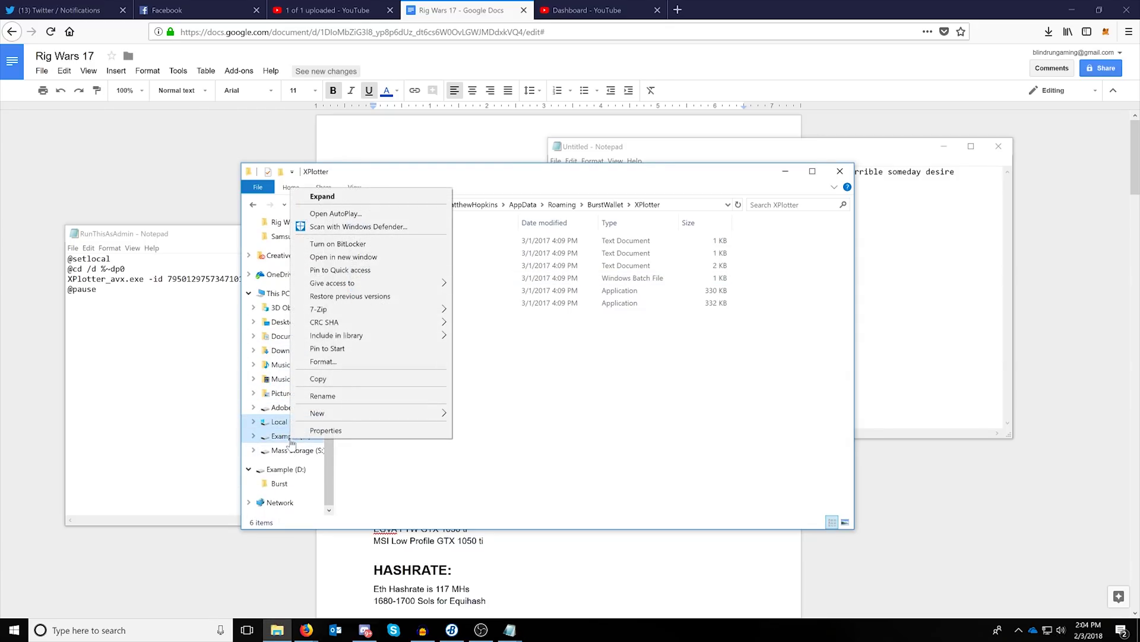
left_click(321, 432)
left_click_drag(443, 341, 506, 192)
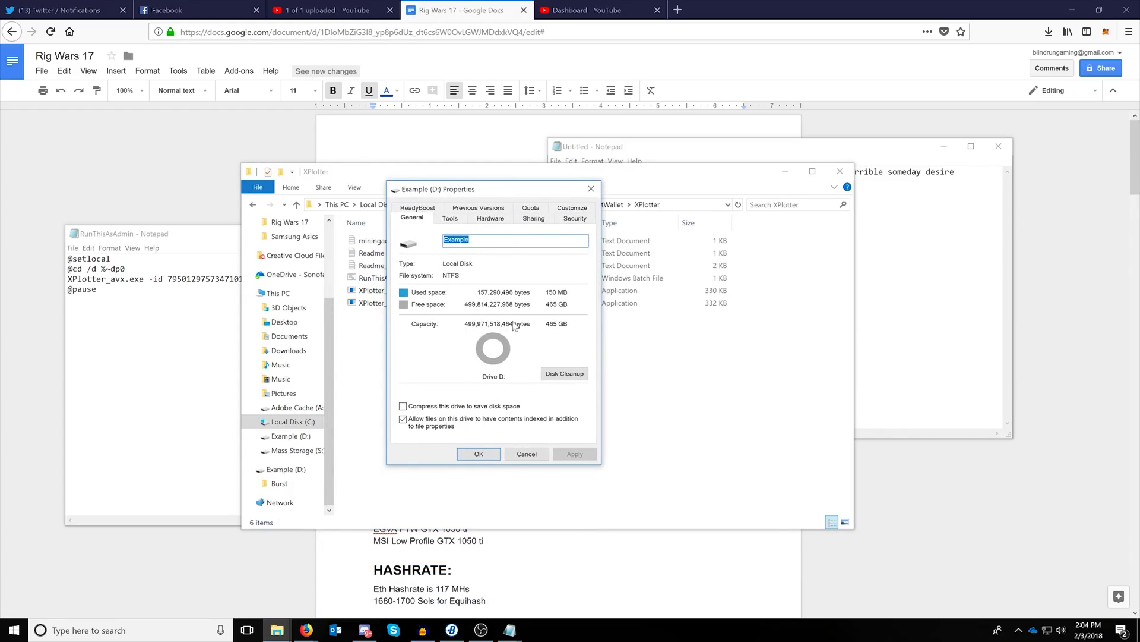
left_click(89, 630)
Step: Launch Calculator and enter the drive's free space, 499,971,227,968
type("cal")
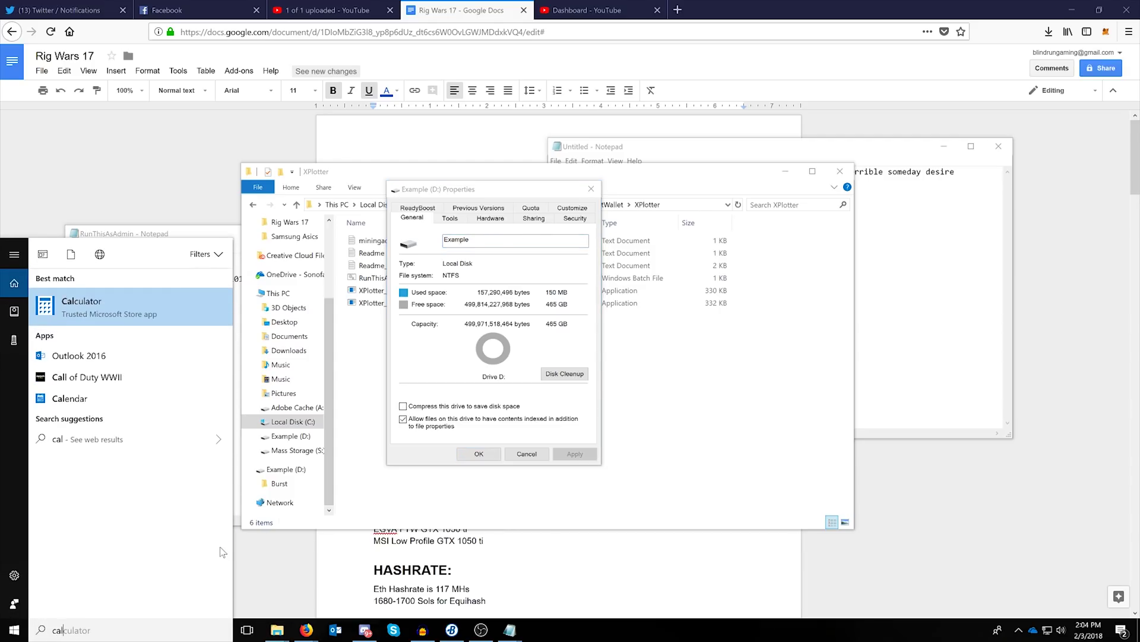
key("Return")
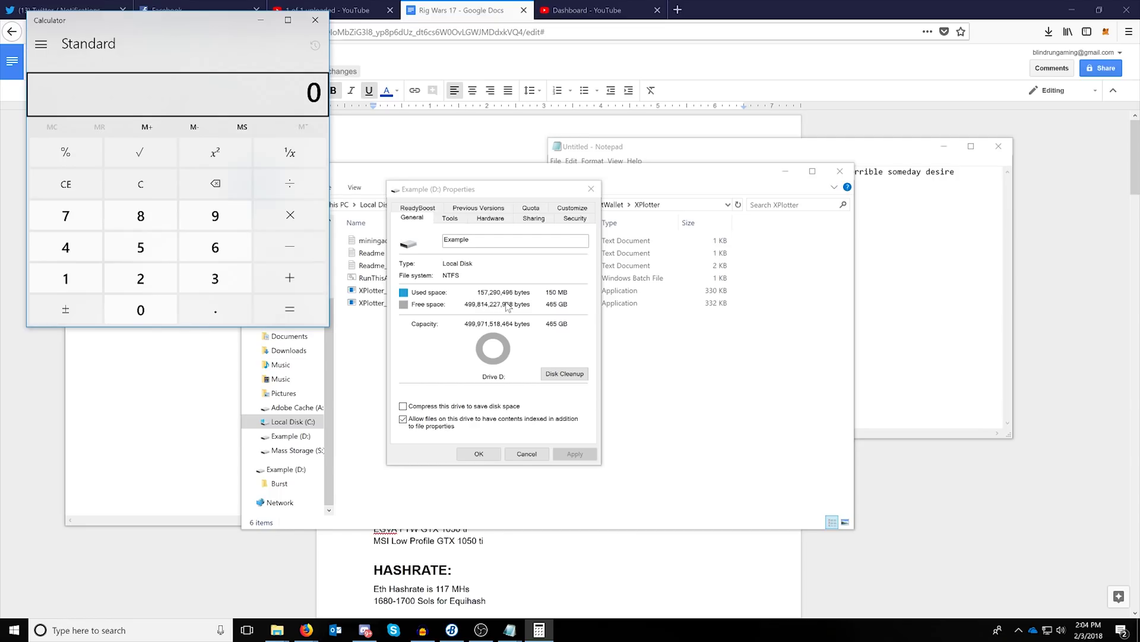
left_click(80, 243)
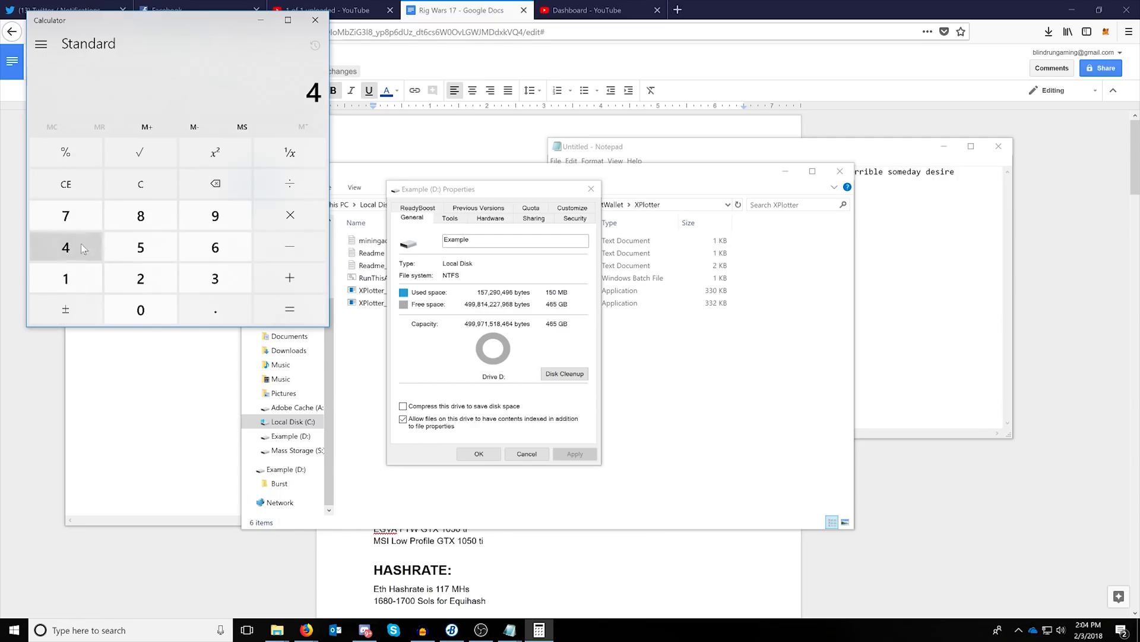
double_click(202, 221)
left_click(202, 221)
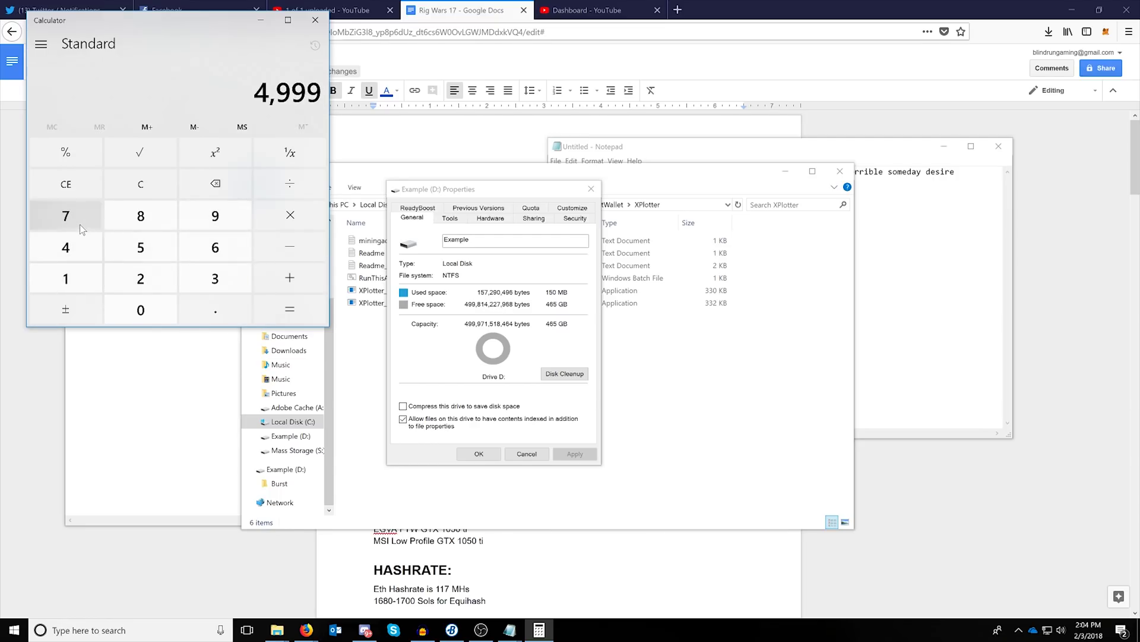
left_click(79, 223)
left_click(83, 267)
left_click(153, 277)
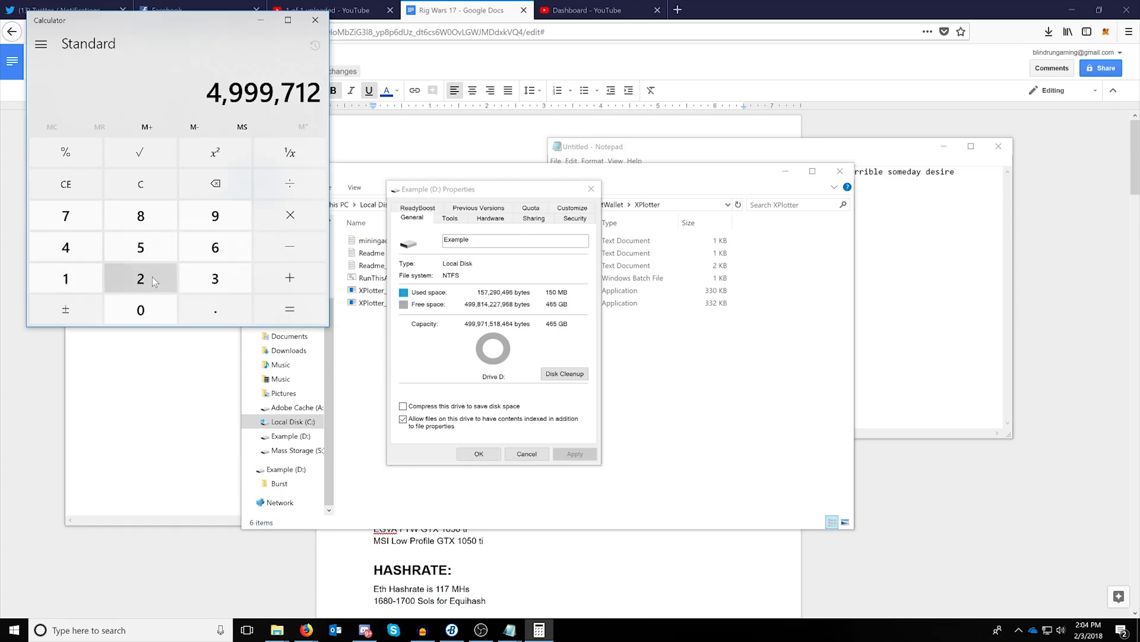
left_click(152, 277)
left_click(78, 220)
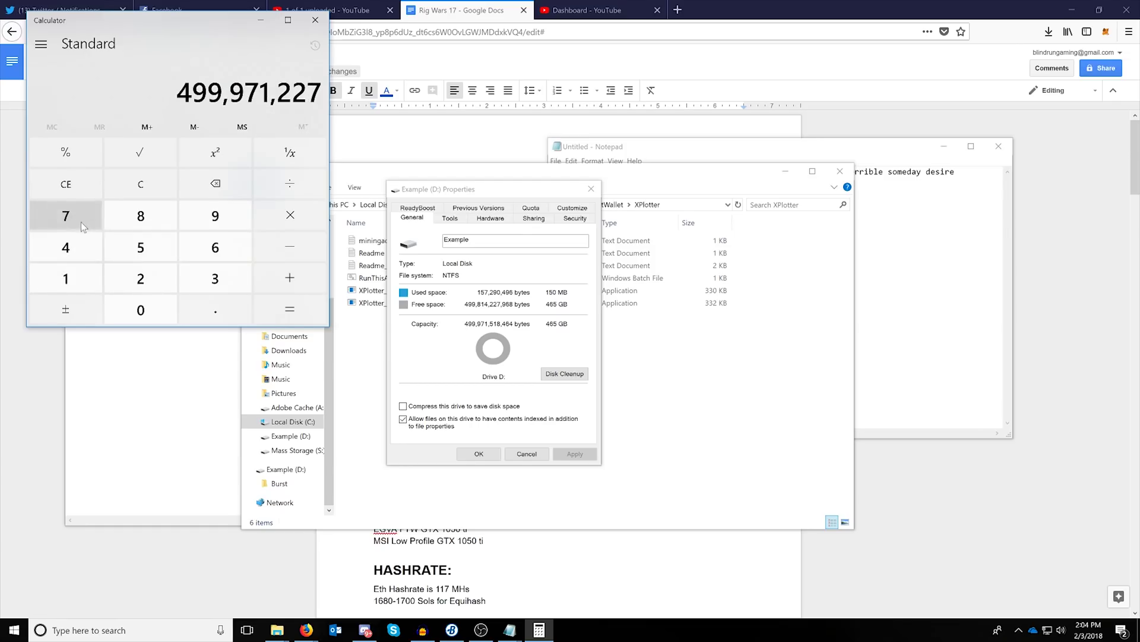
left_click(215, 220)
left_click(214, 247)
left_click(141, 215)
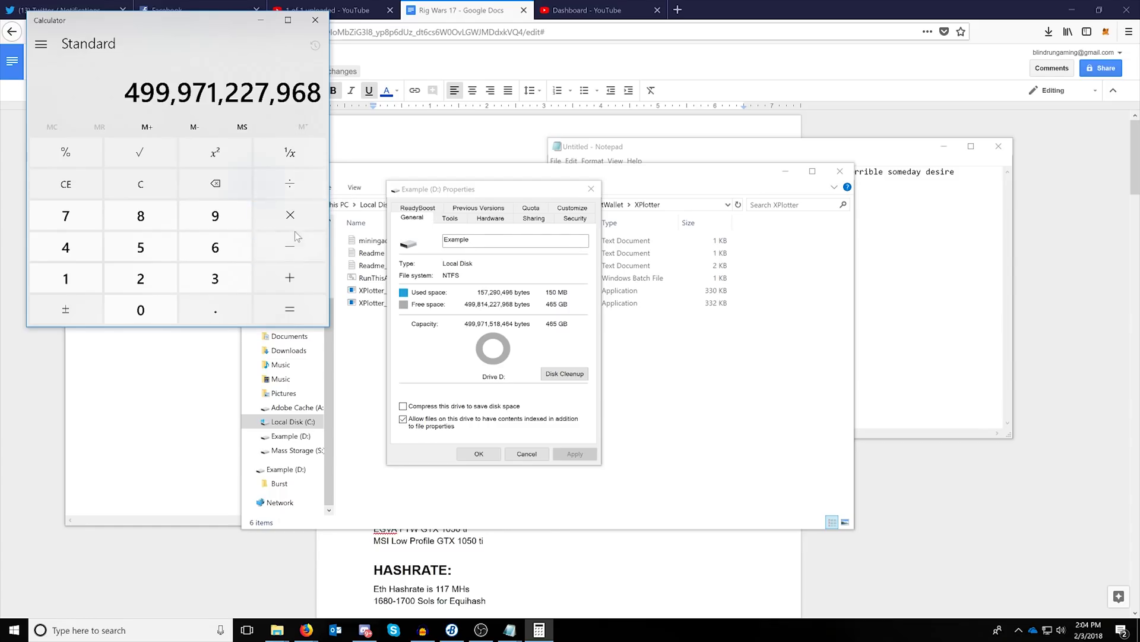
Step: Divide by 262,144 to get 1,907,238.876220703 nonces, and move Calculator to the right
left_click(290, 184)
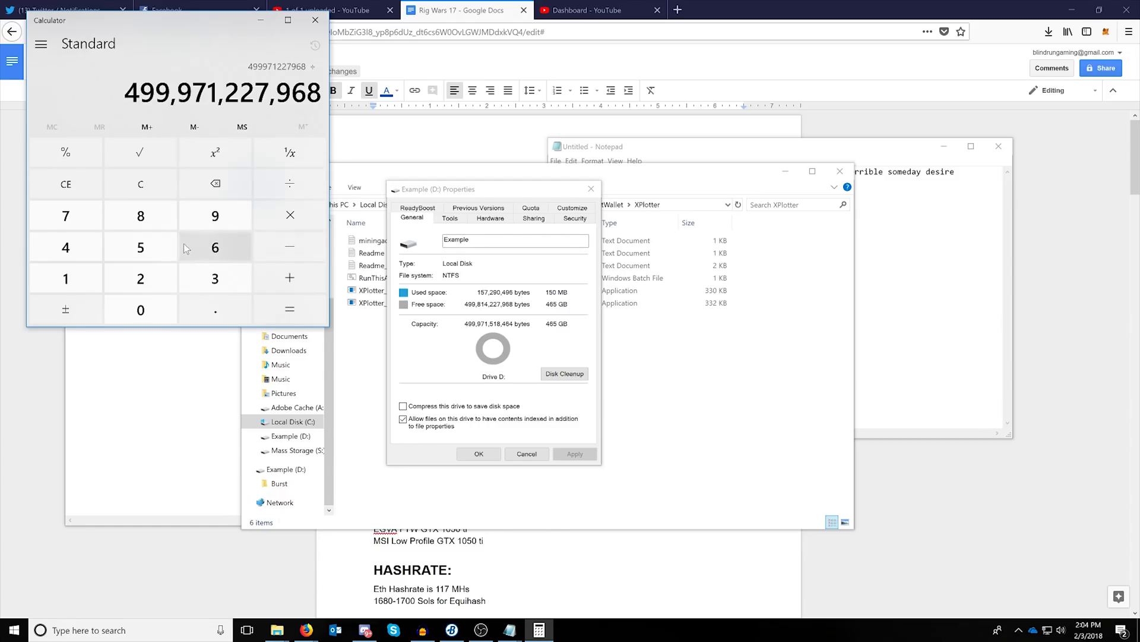
left_click(146, 279)
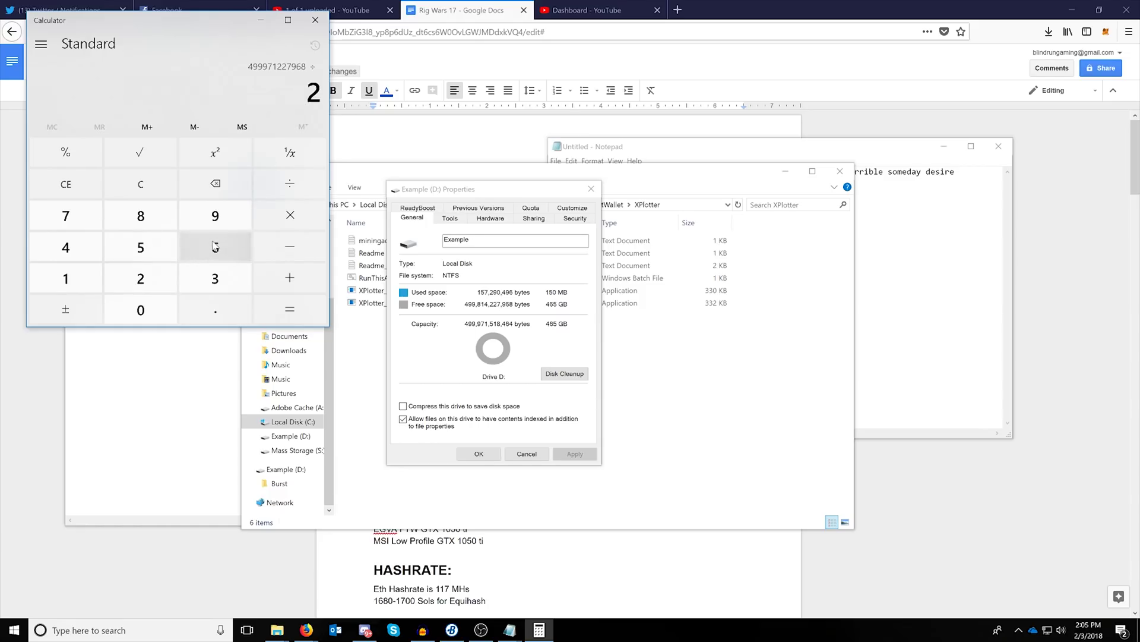
left_click(196, 248)
left_click(146, 275)
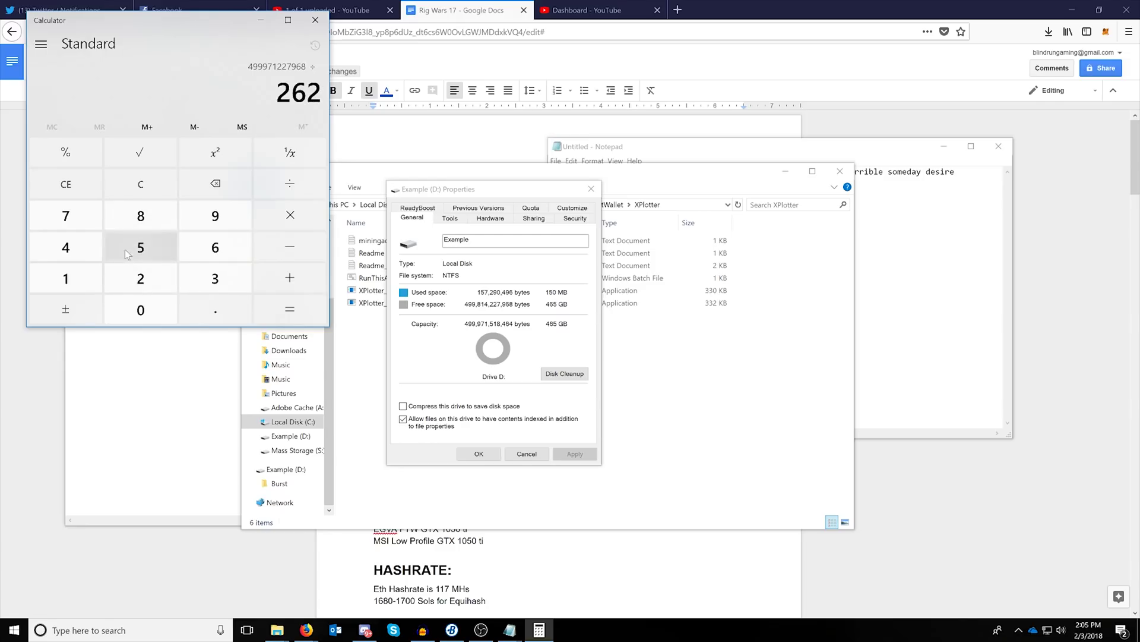
left_click(76, 275)
left_click(72, 252)
left_click(72, 252)
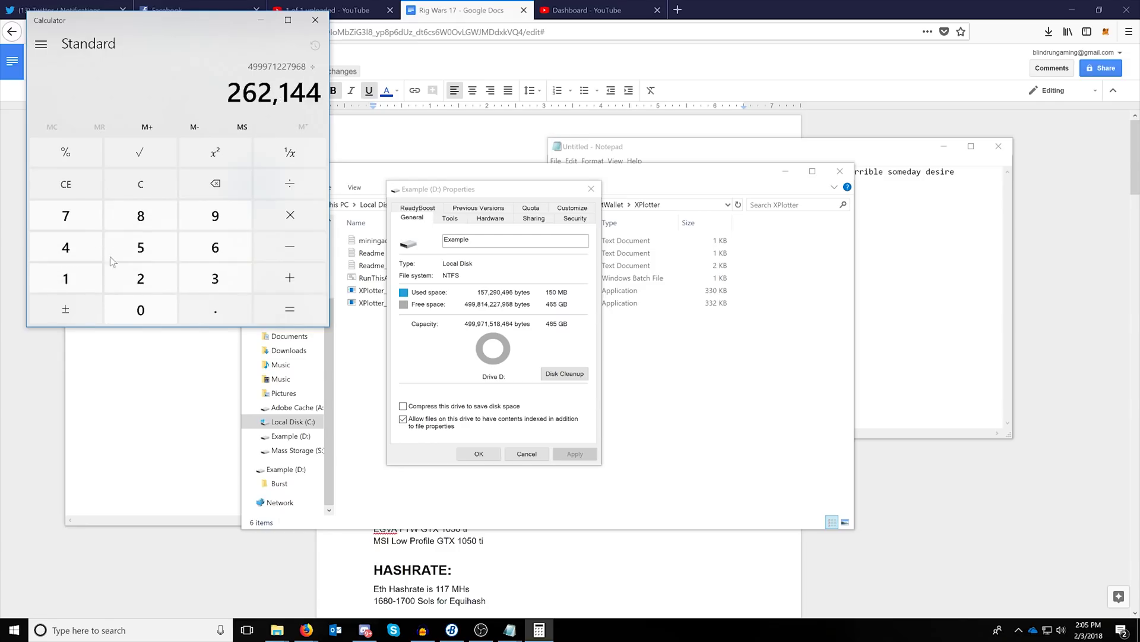
left_click(295, 310)
left_click_drag(113, 24, 795, 158)
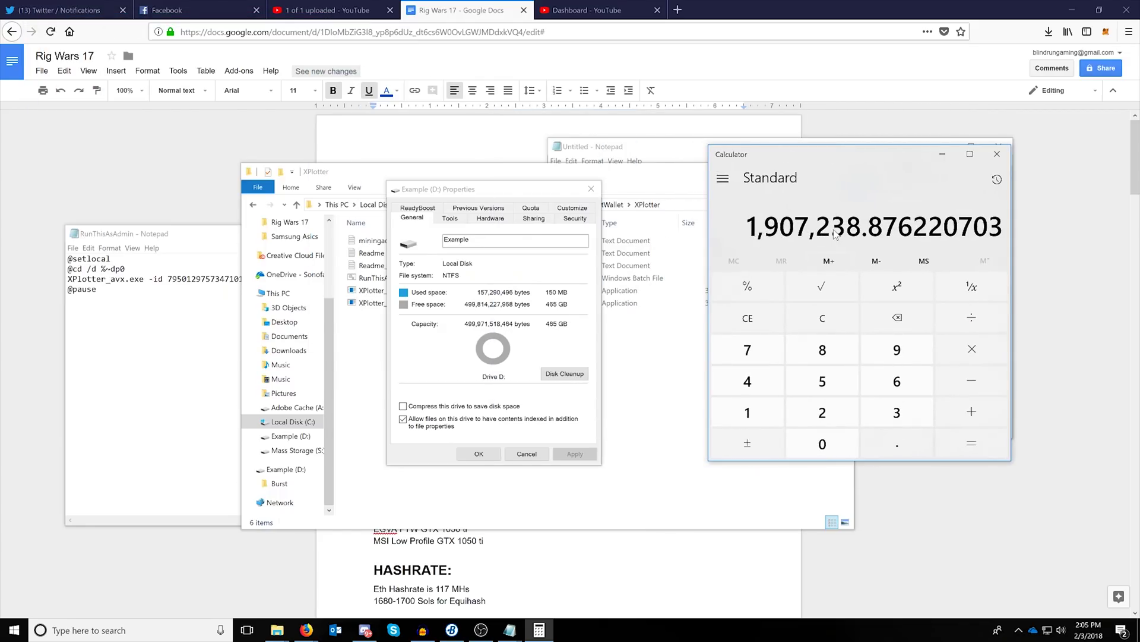
Step: In the RunThisAsAdmin batch file, replace the -n value 800000 with 1907238
left_click(195, 233)
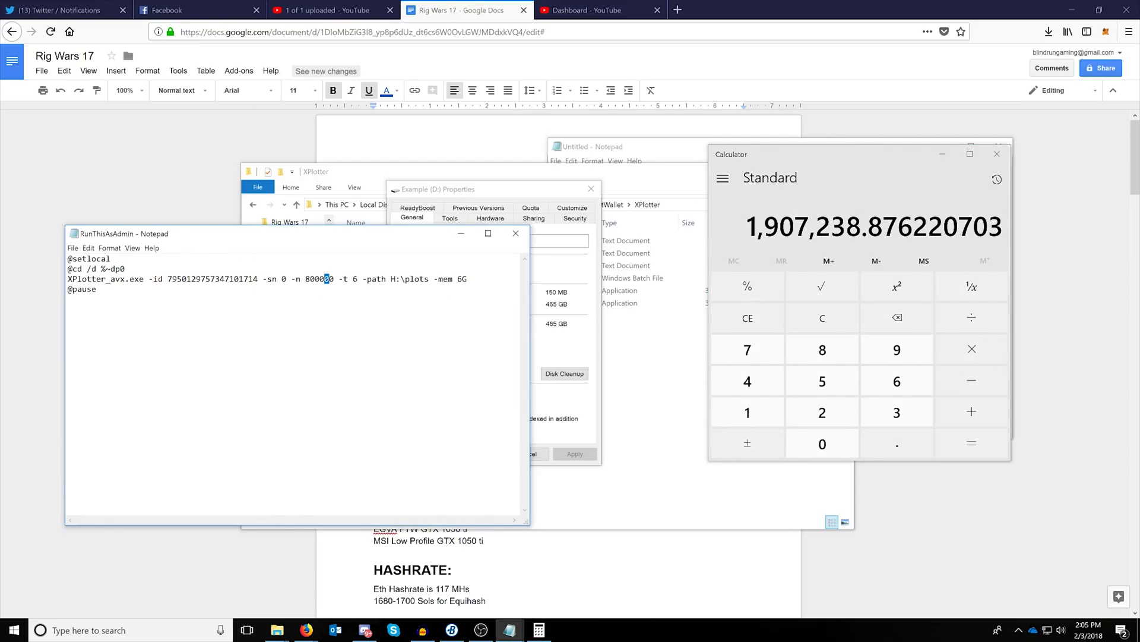
double_click(327, 278)
type("1907")
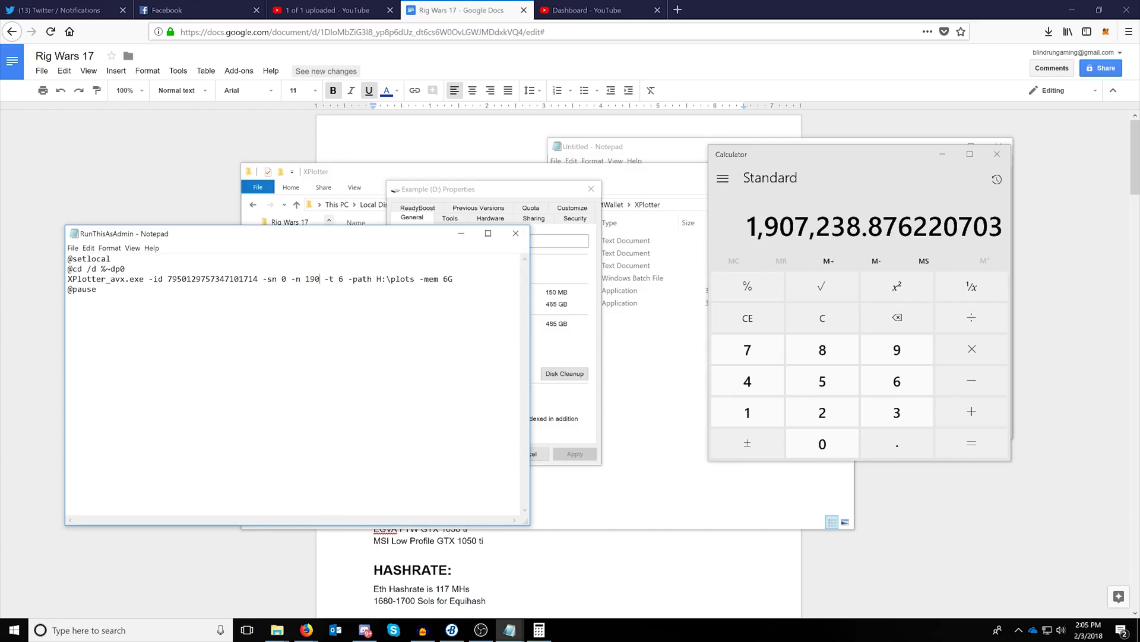
type("238")
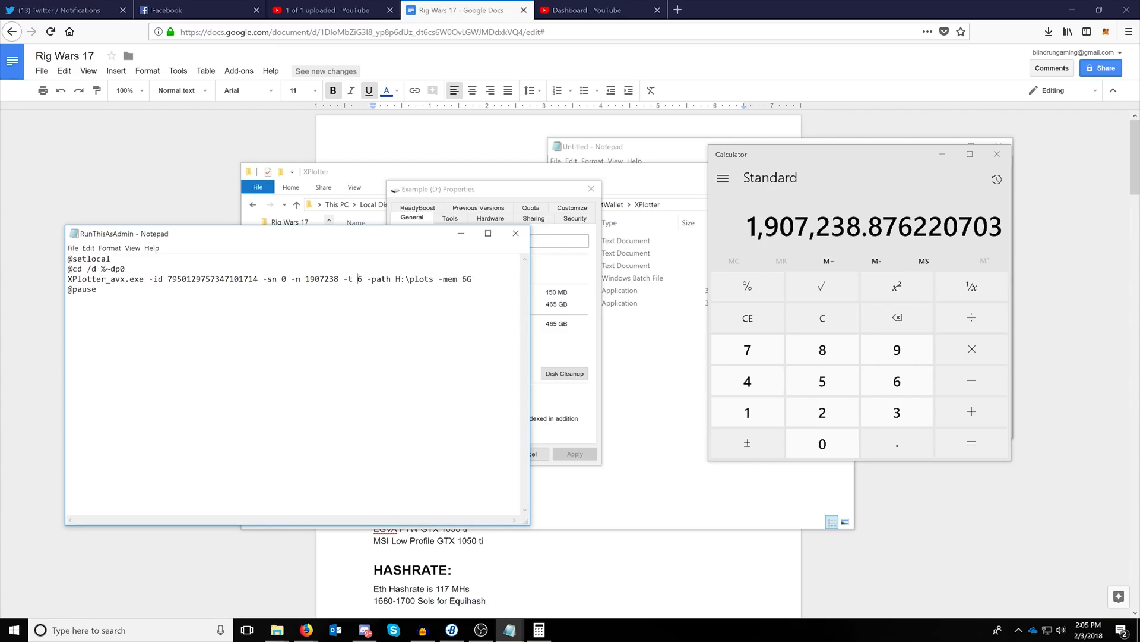
right_click(8, 634)
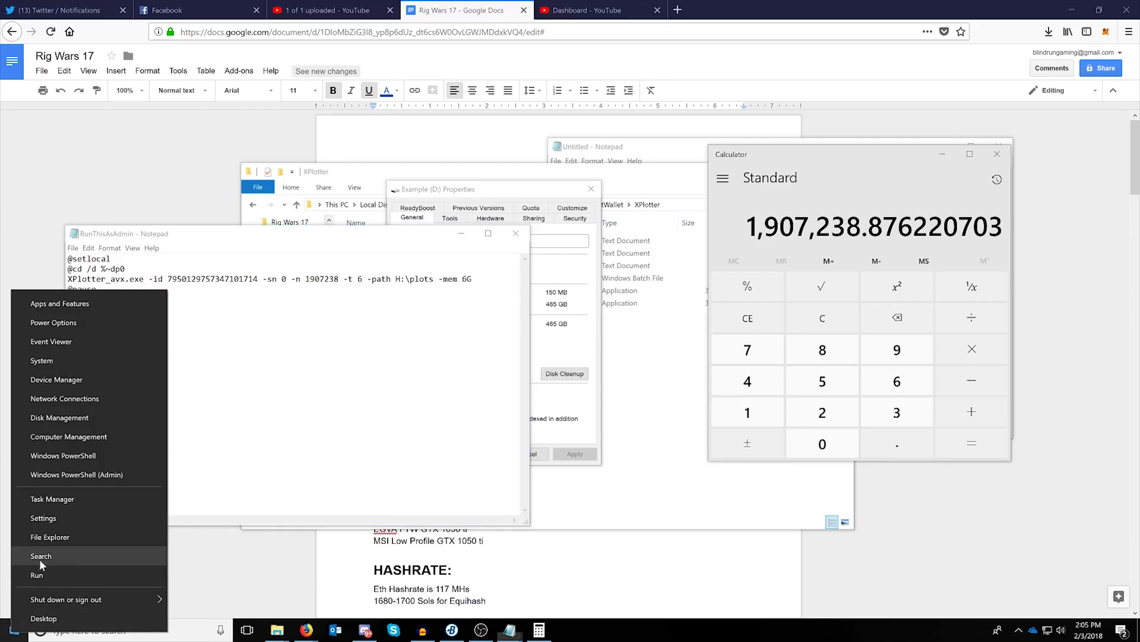
Step: Confirm 12 logical processors in Task Manager and change the thread setting from -t 6 to -t 12
left_click(53, 501)
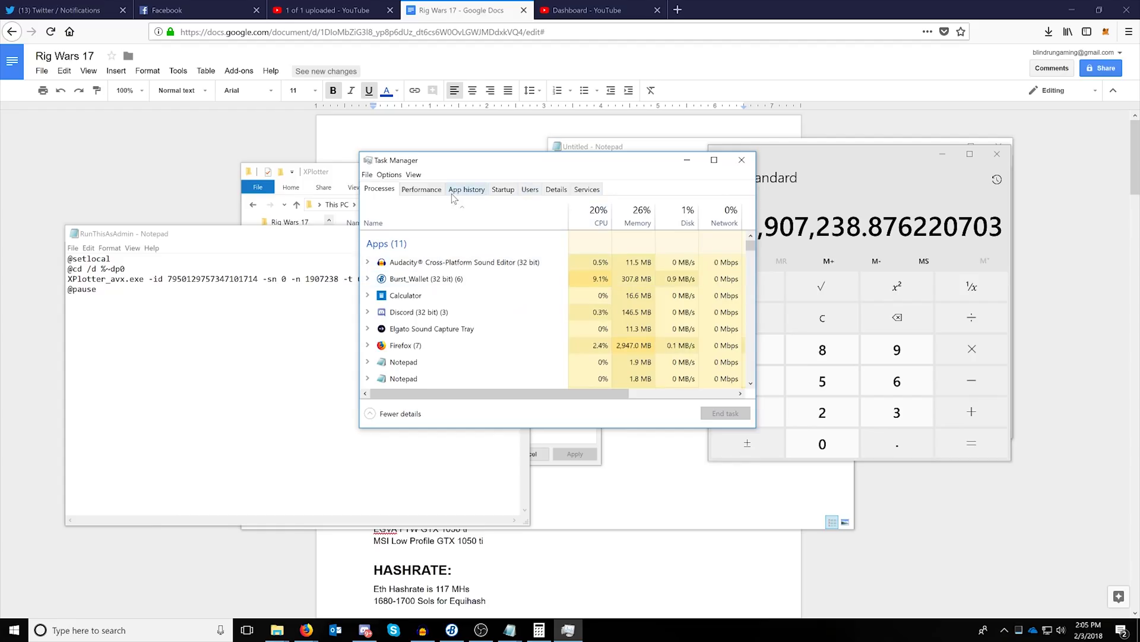
left_click(423, 189)
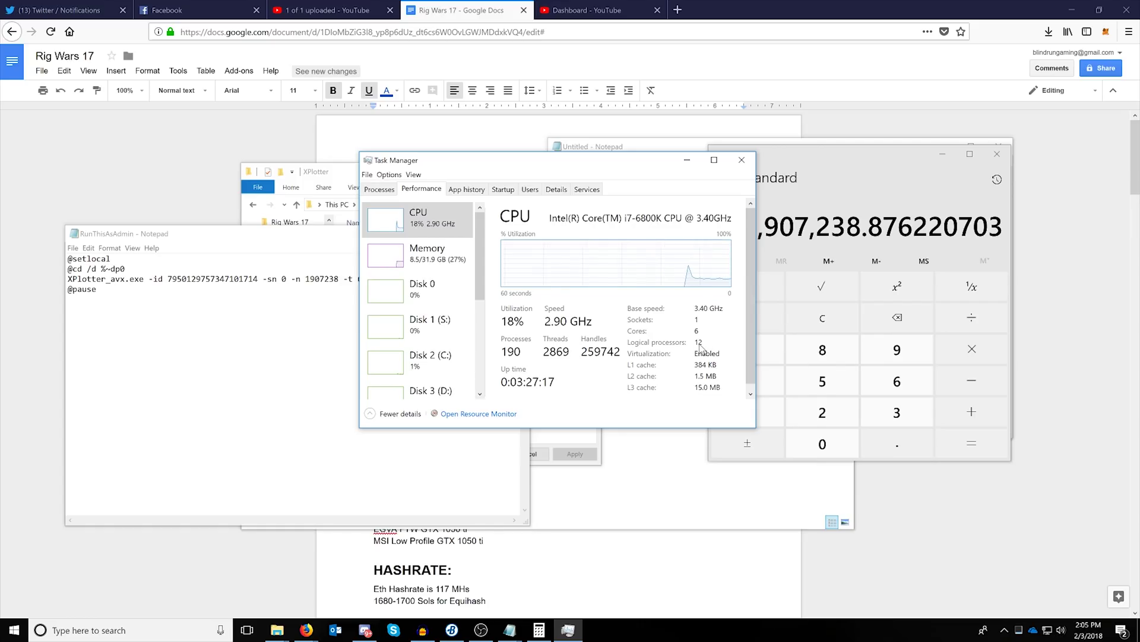
left_click(309, 356)
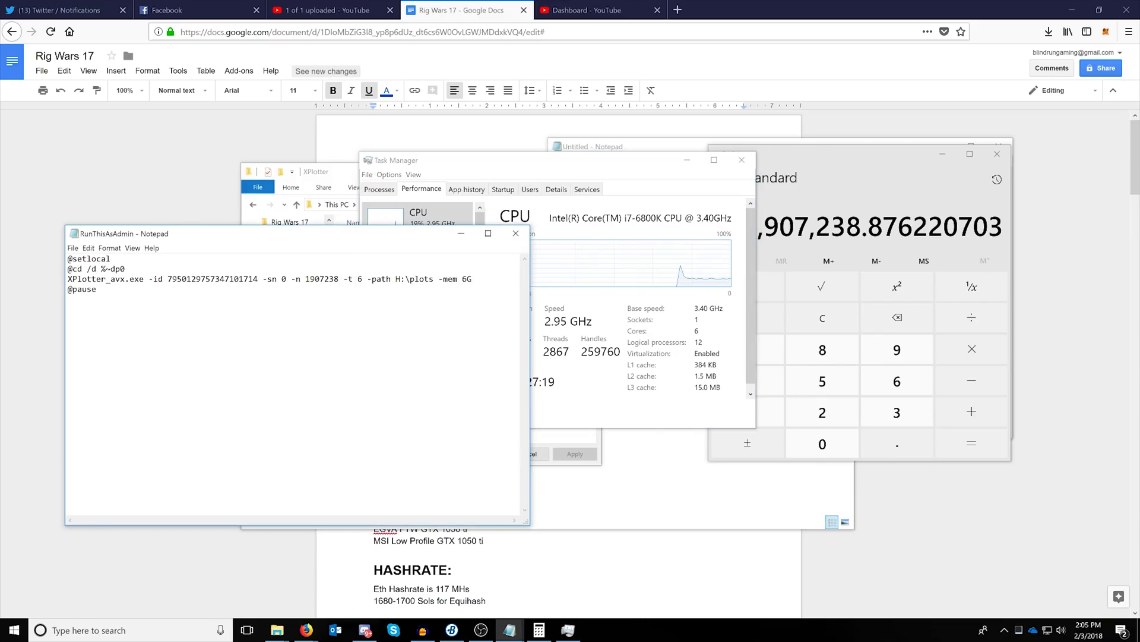
key("BackSpace")
type("12")
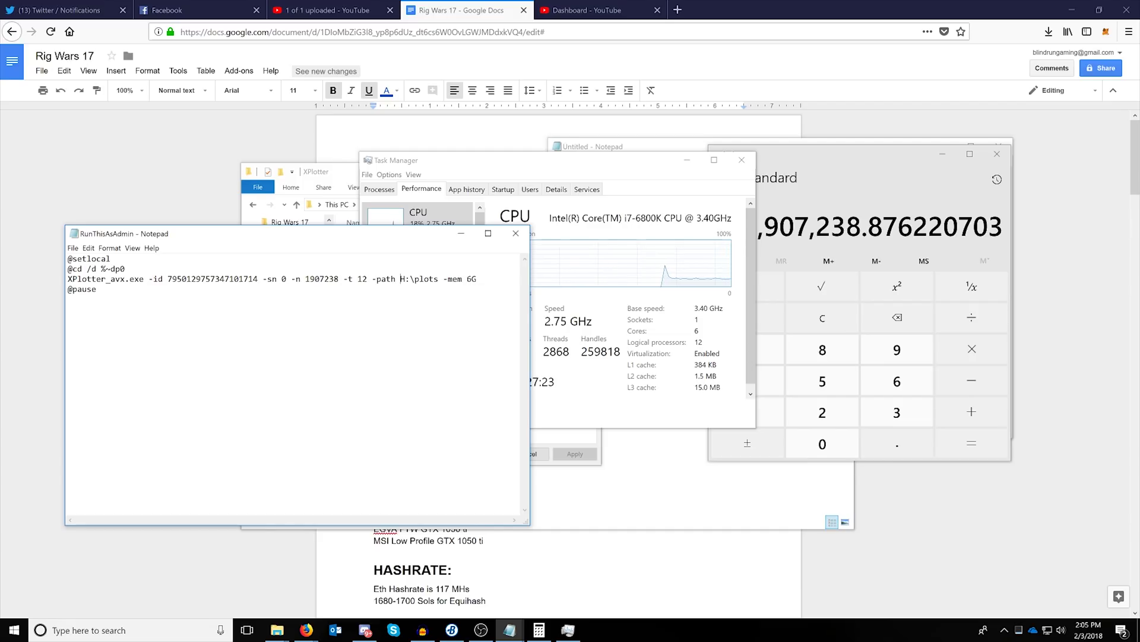
left_click(682, 500)
Step: Open Example (D:) in Explorer and change the plot path from H:\plots to D:\plots
left_click(288, 437)
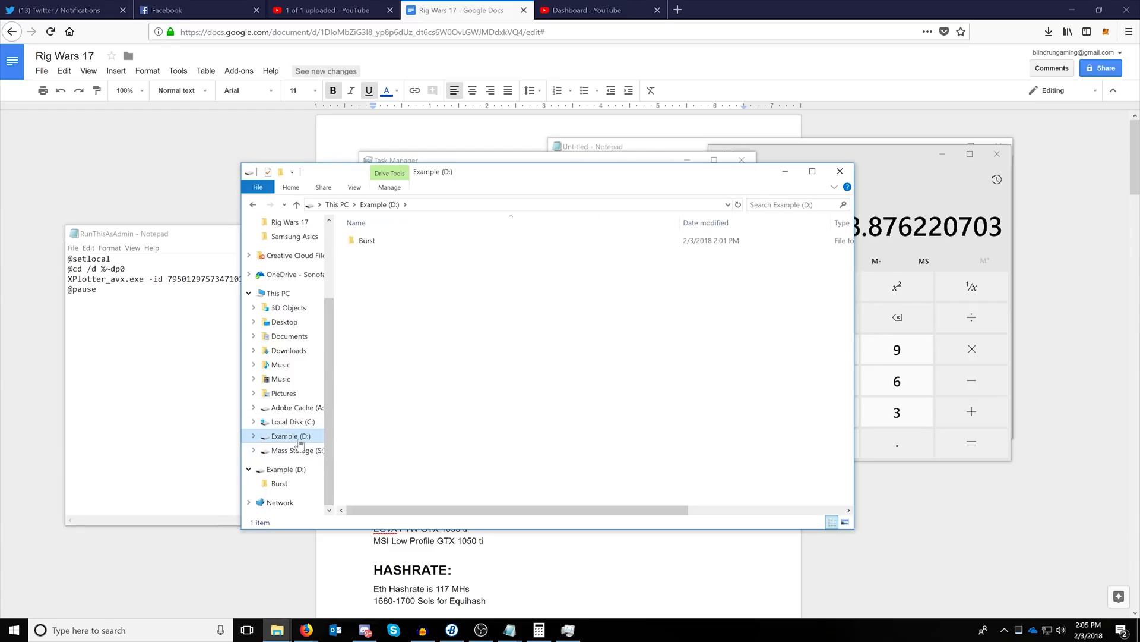
left_click(161, 437)
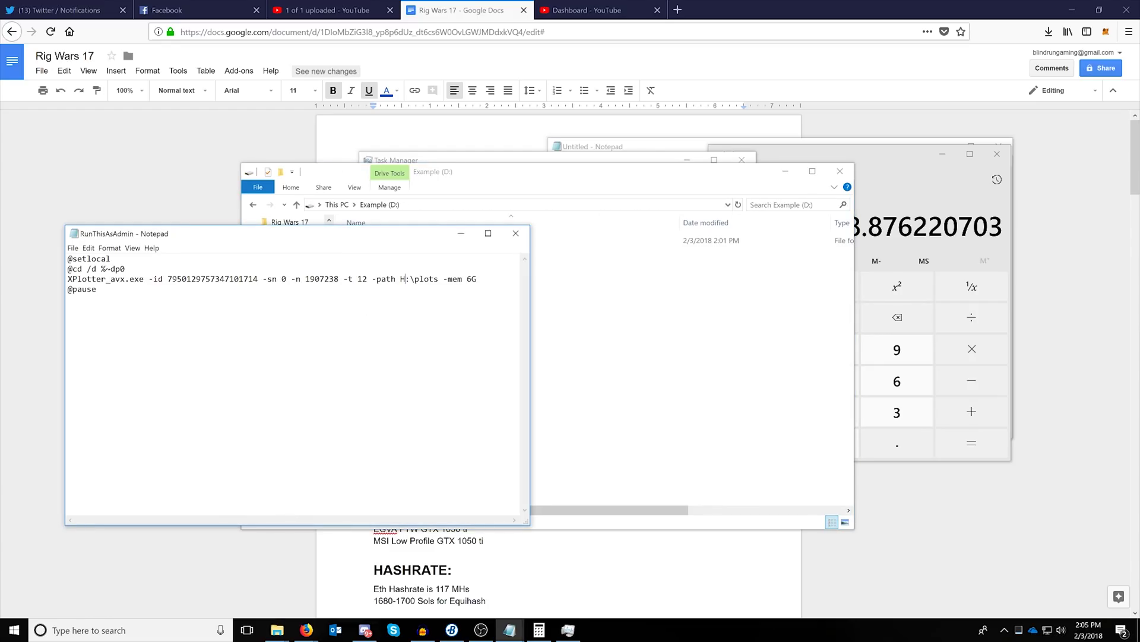
key("BackSpace")
type("D")
left_click(646, 157)
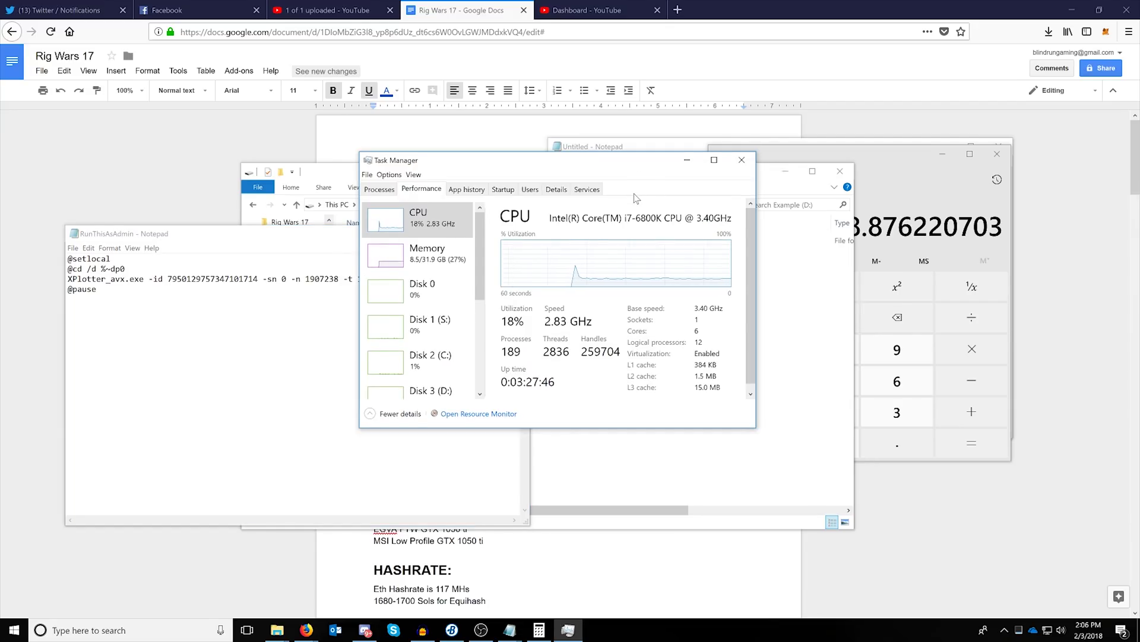
Step: Check the memory page and calculate 80% of 32 GB in Calculator, giving 25.6
left_click(396, 263)
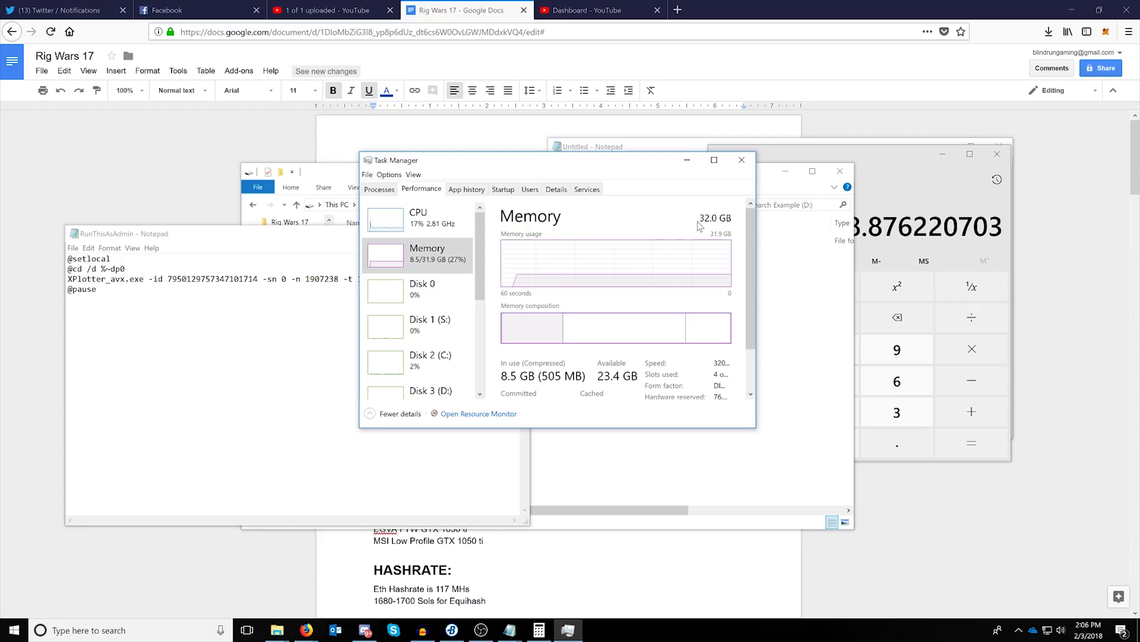
left_click(897, 159)
left_click(820, 321)
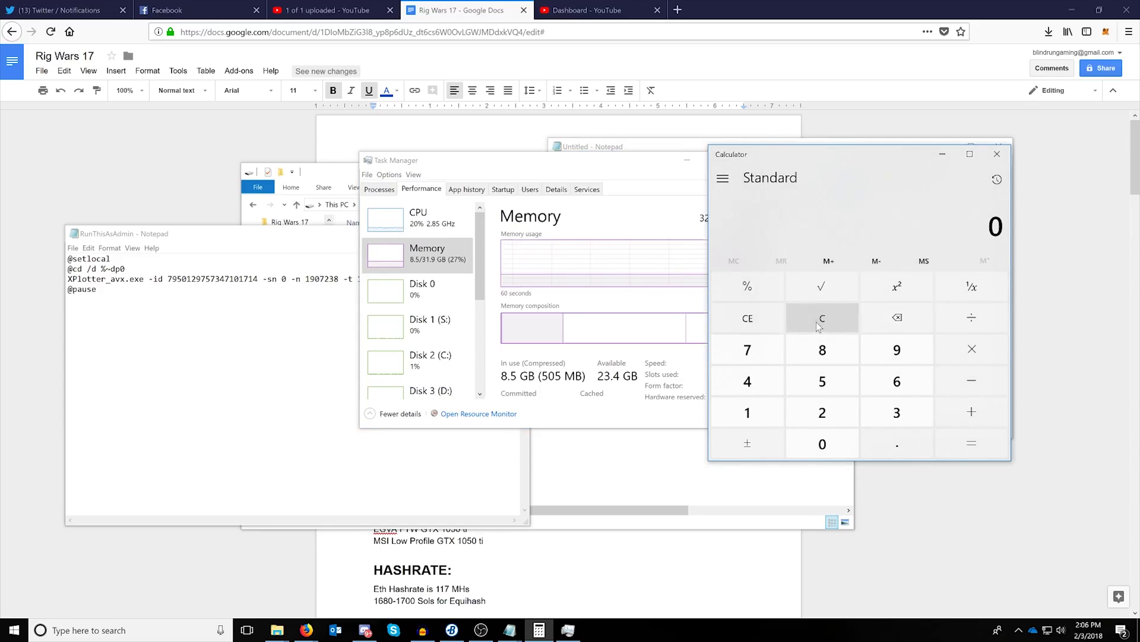
left_click(883, 409)
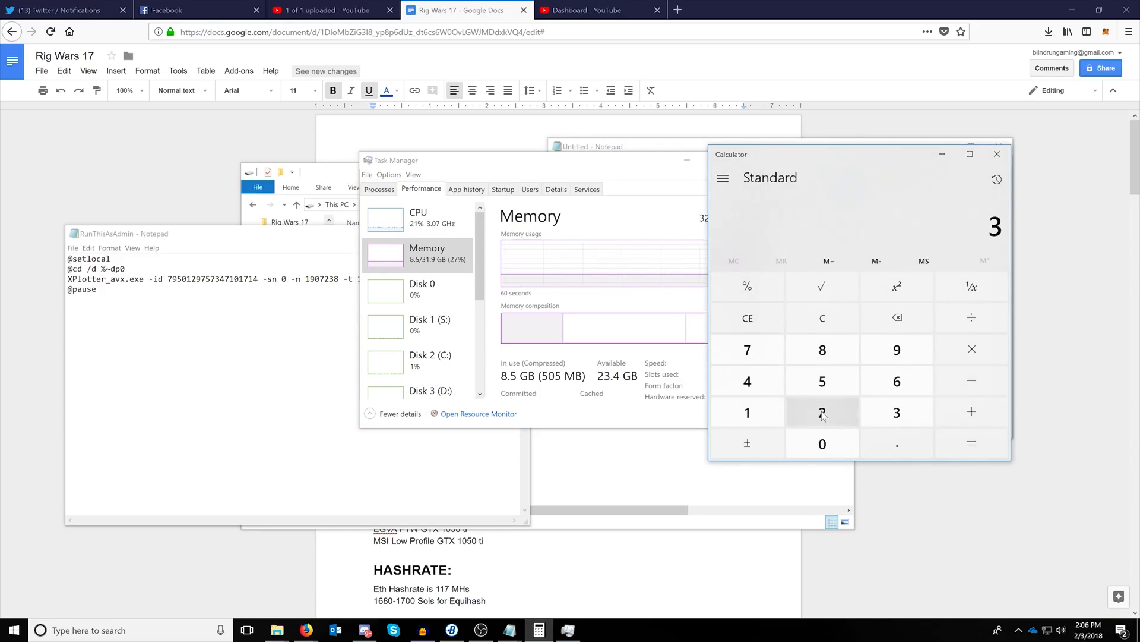
left_click(822, 413)
left_click(969, 357)
left_click(894, 436)
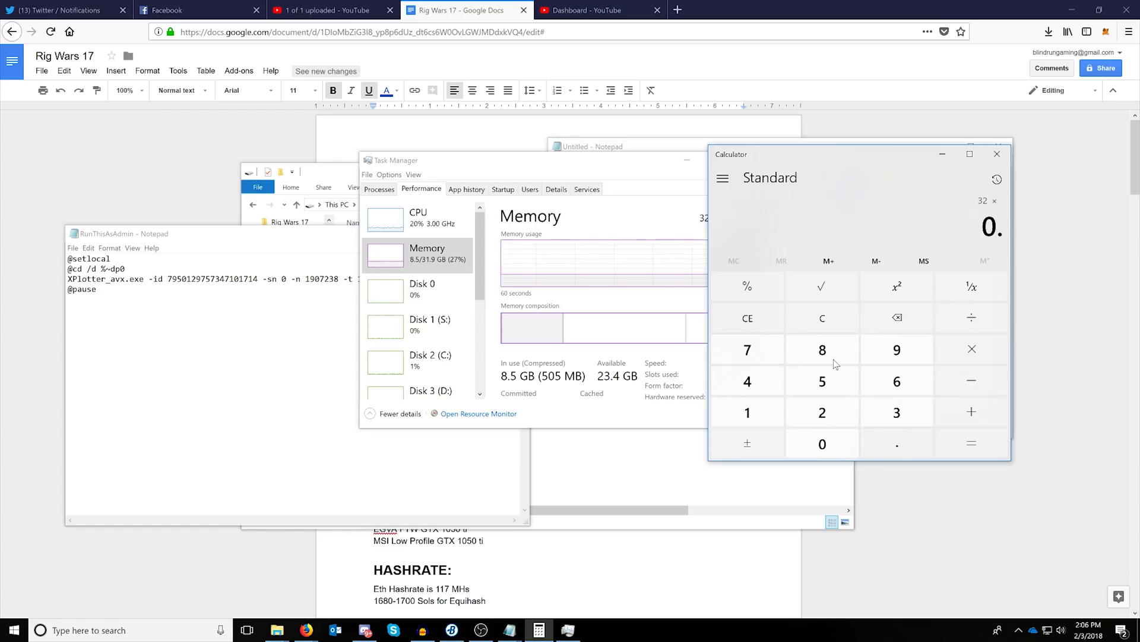
left_click(823, 351)
left_click(962, 443)
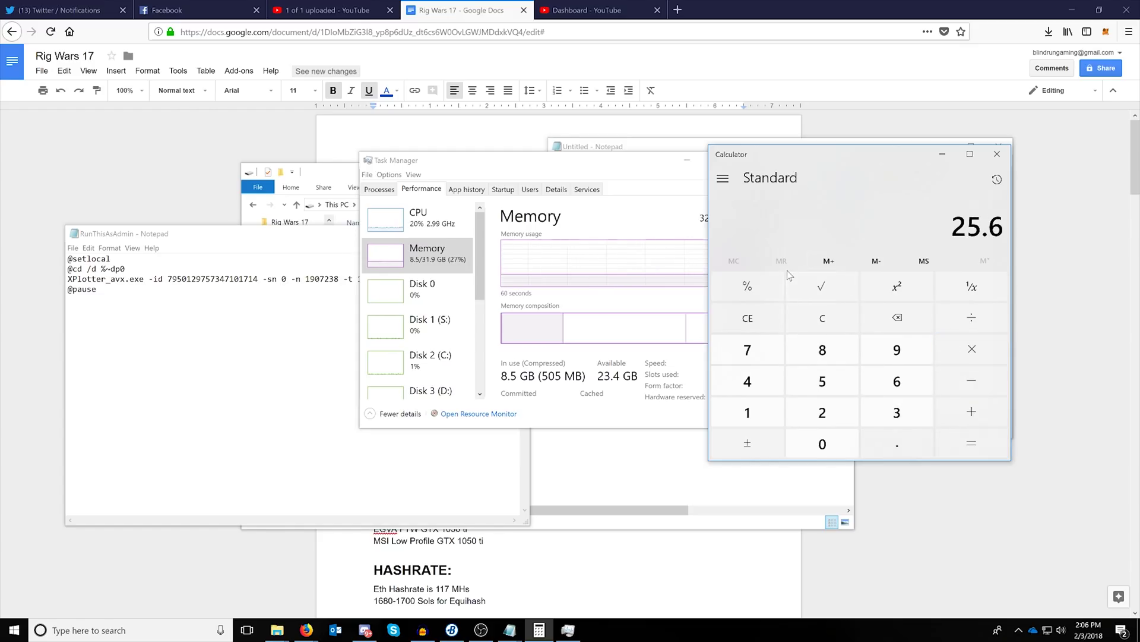
Step: Change the XPlotter memory setting from -mem 6G to -mem 25G
left_click(285, 309)
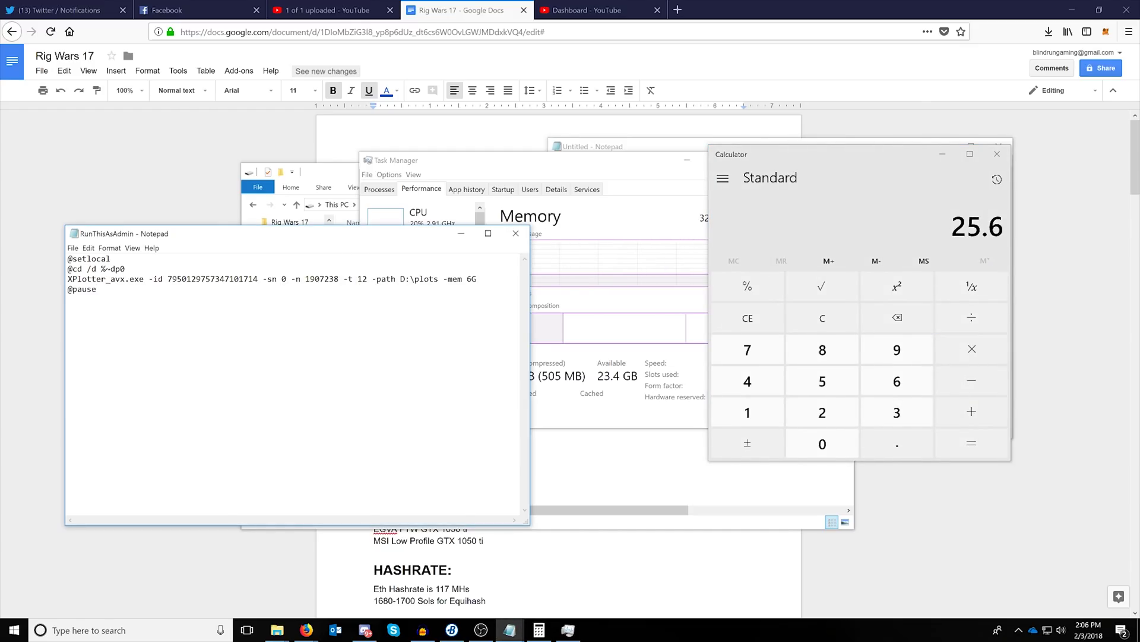
type("25")
left_click(72, 248)
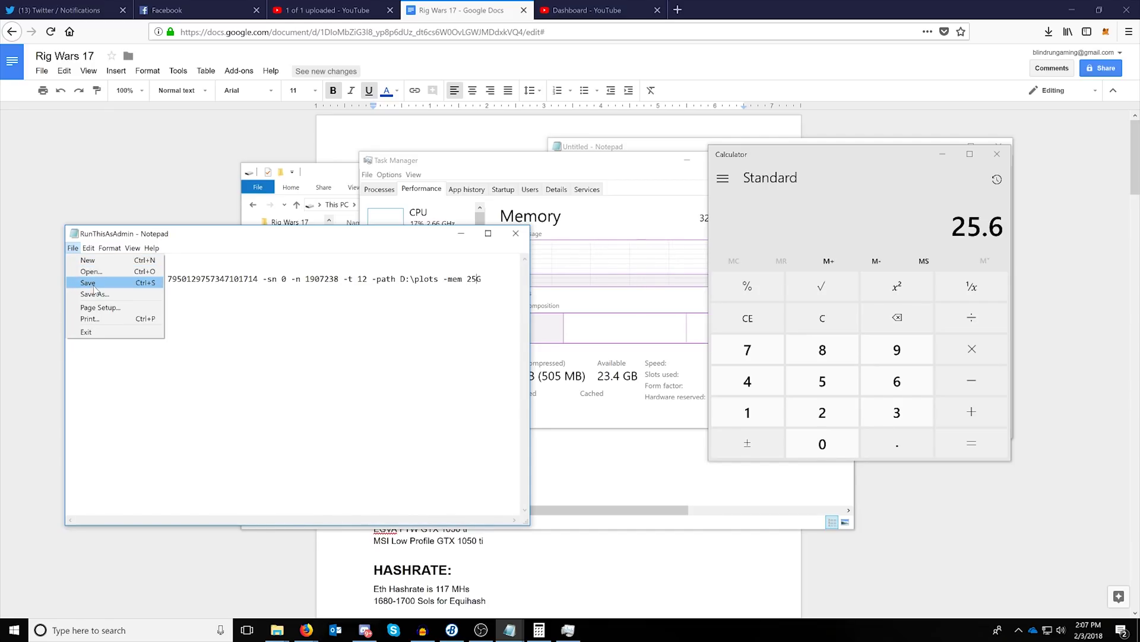
Step: Save RunThisAsAdmin and run it as administrator from the XPlotter folder
left_click(94, 283)
key("alt+Tab")
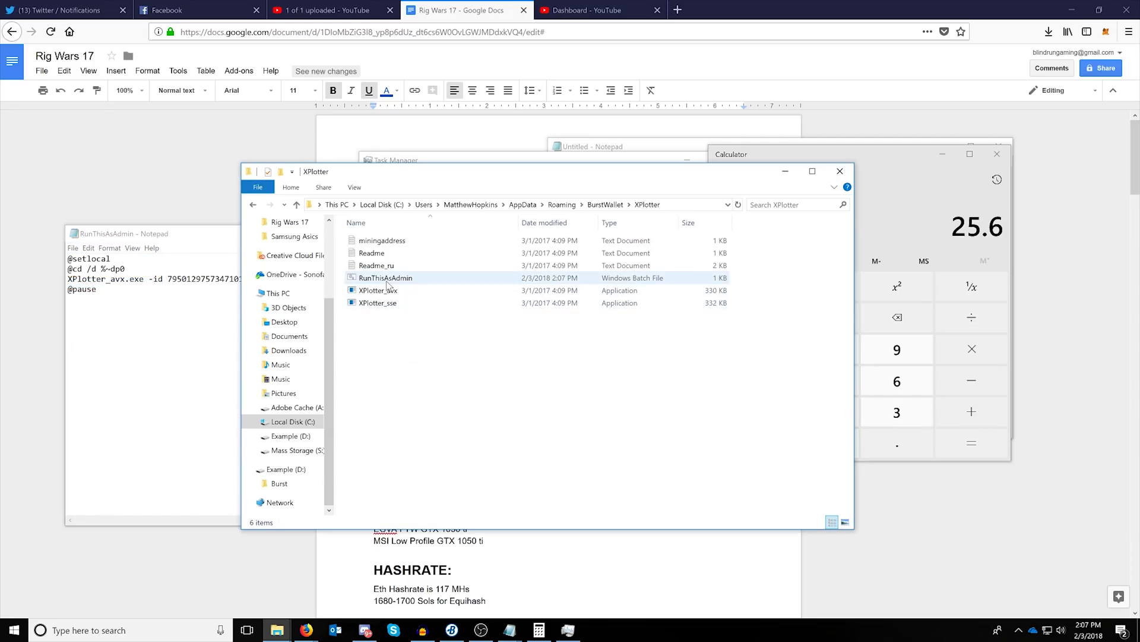
right_click(387, 278)
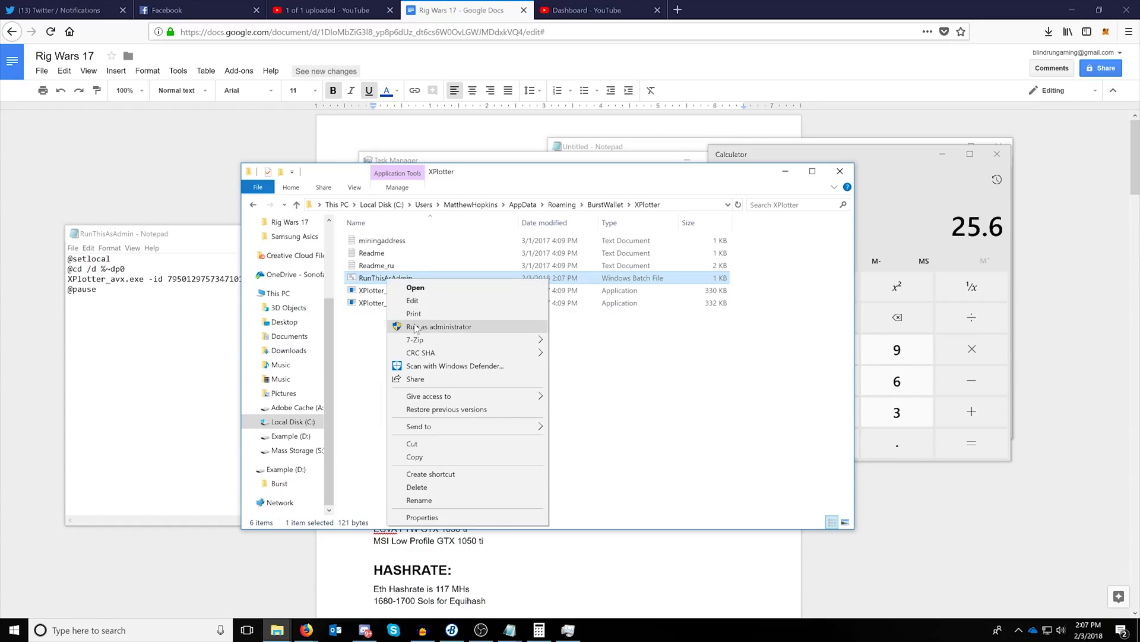
left_click(423, 326)
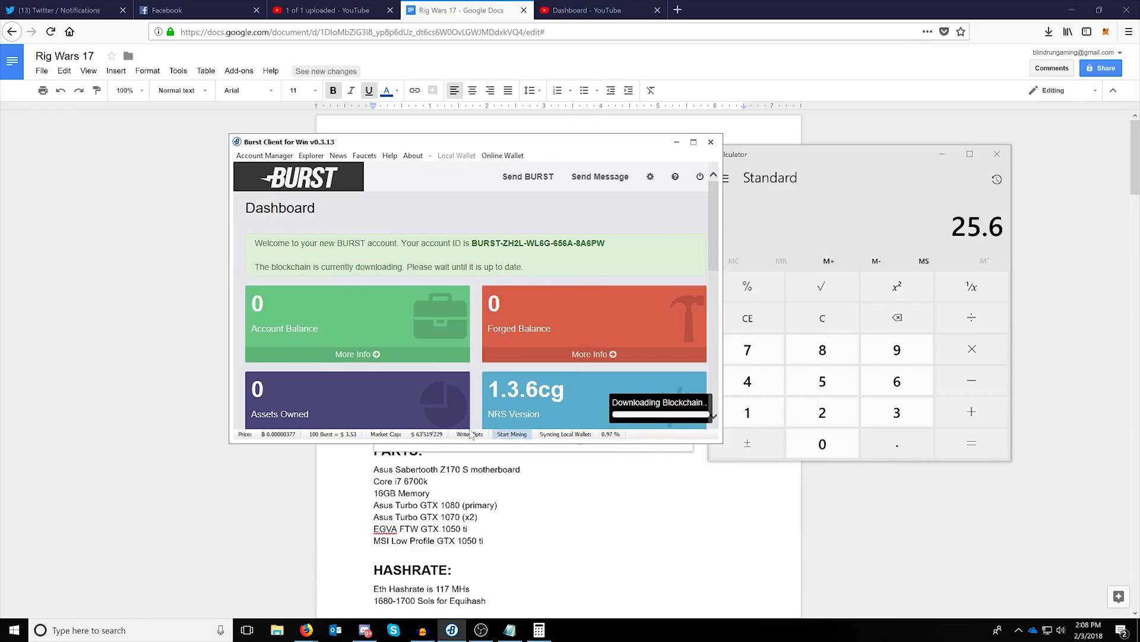
left_click(467, 435)
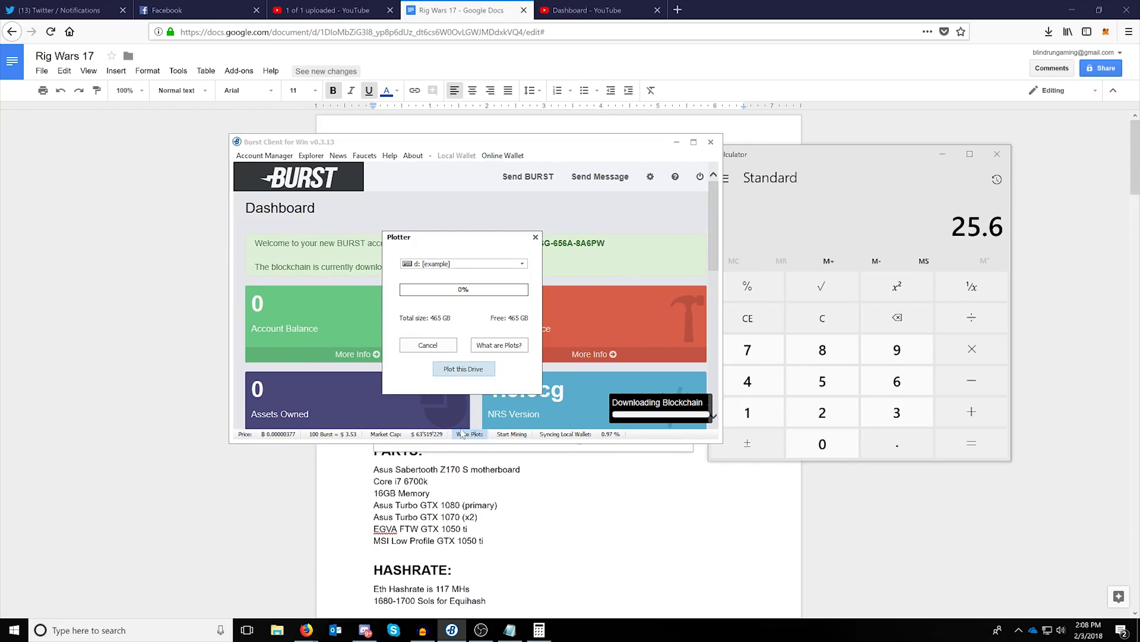
Step: Start plotting drive d: with 12 CPU cores, then check CPU load in Task Manager
left_click(464, 369)
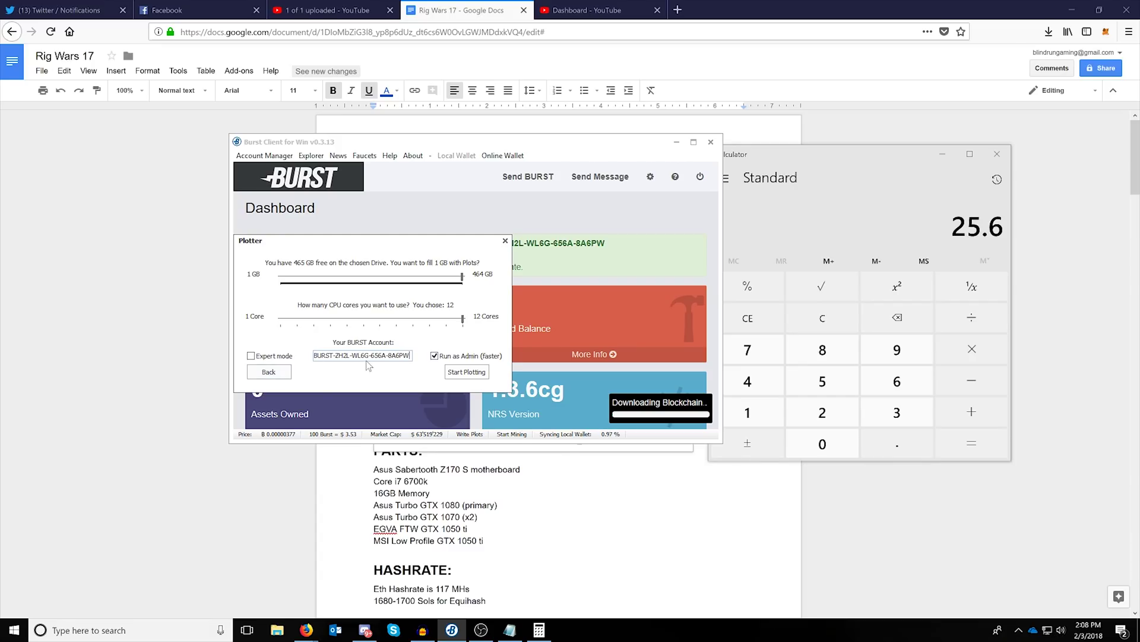
left_click(445, 372)
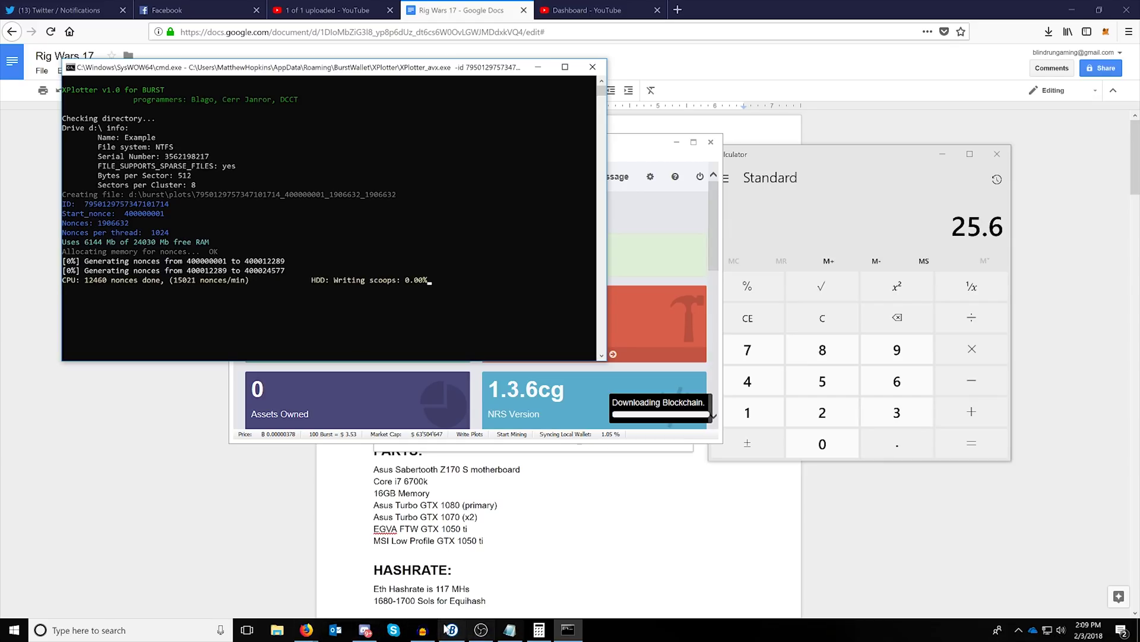
right_click(13, 630)
left_click(51, 501)
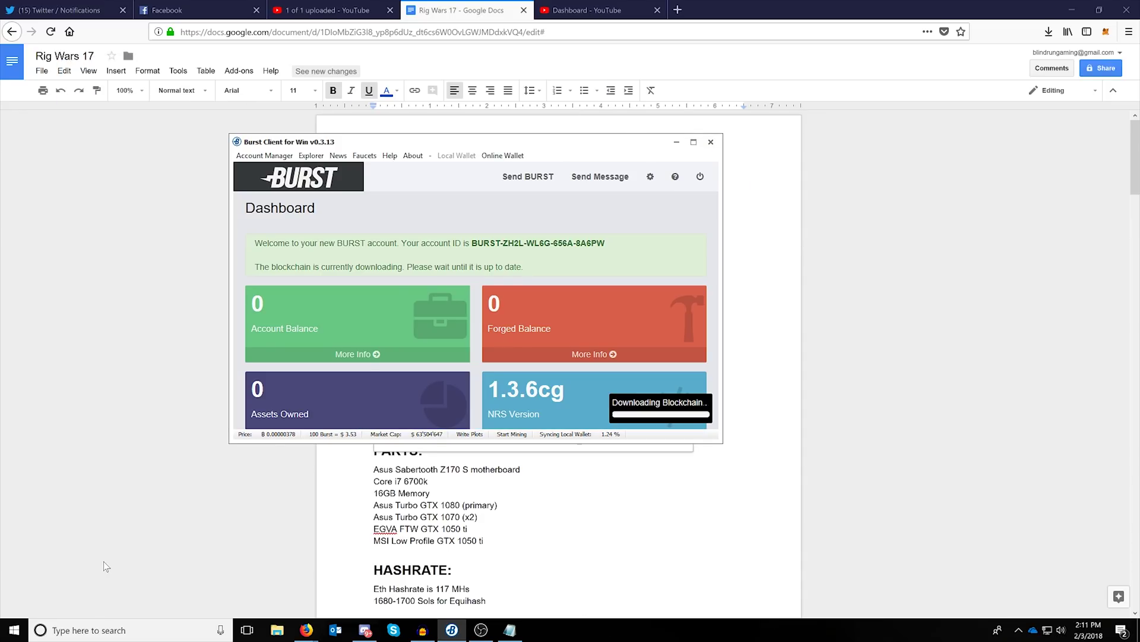
Step: Open Device Manager, expand Disk drives, and review the SanDisk SDSSDA480G's caching policy
right_click(13, 630)
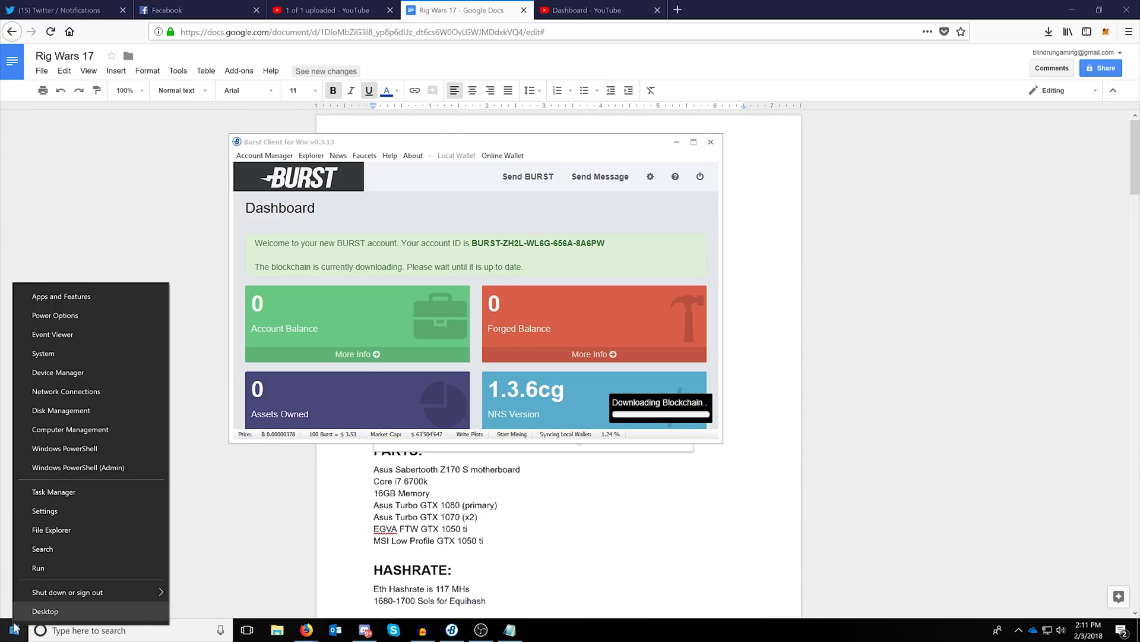
left_click(53, 375)
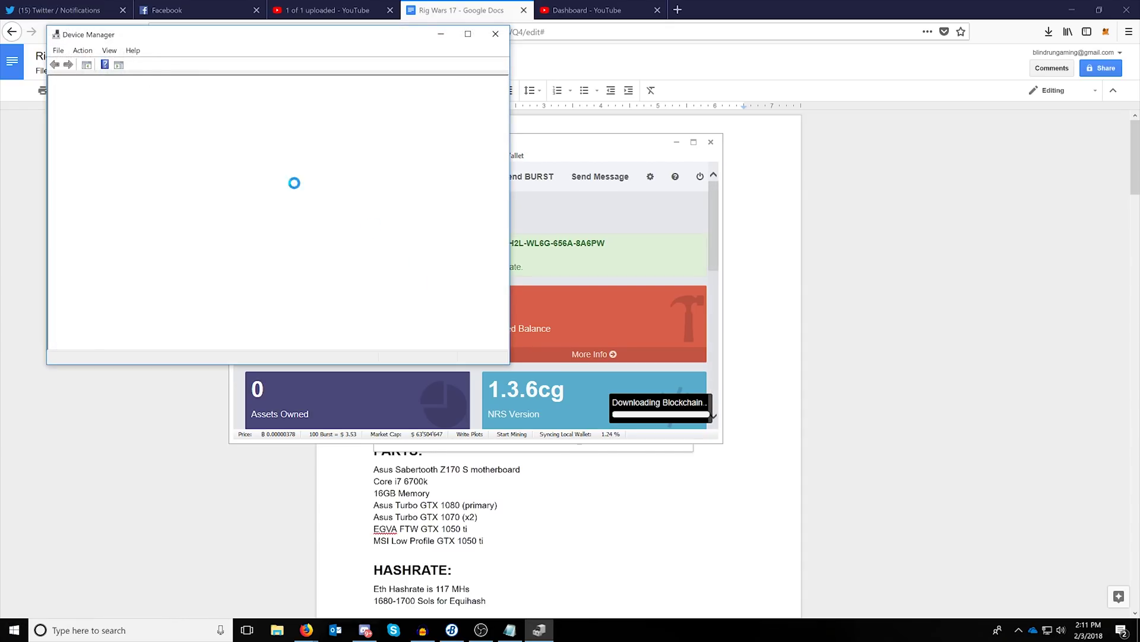
left_click_drag(172, 46, 369, 147)
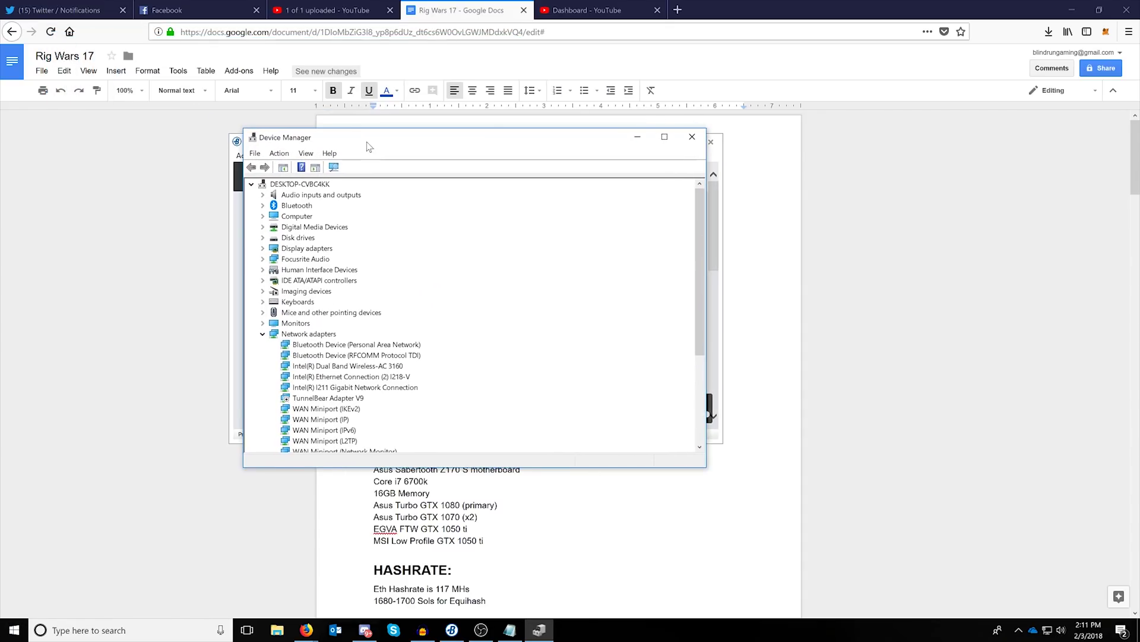
left_click(263, 334)
left_click(263, 249)
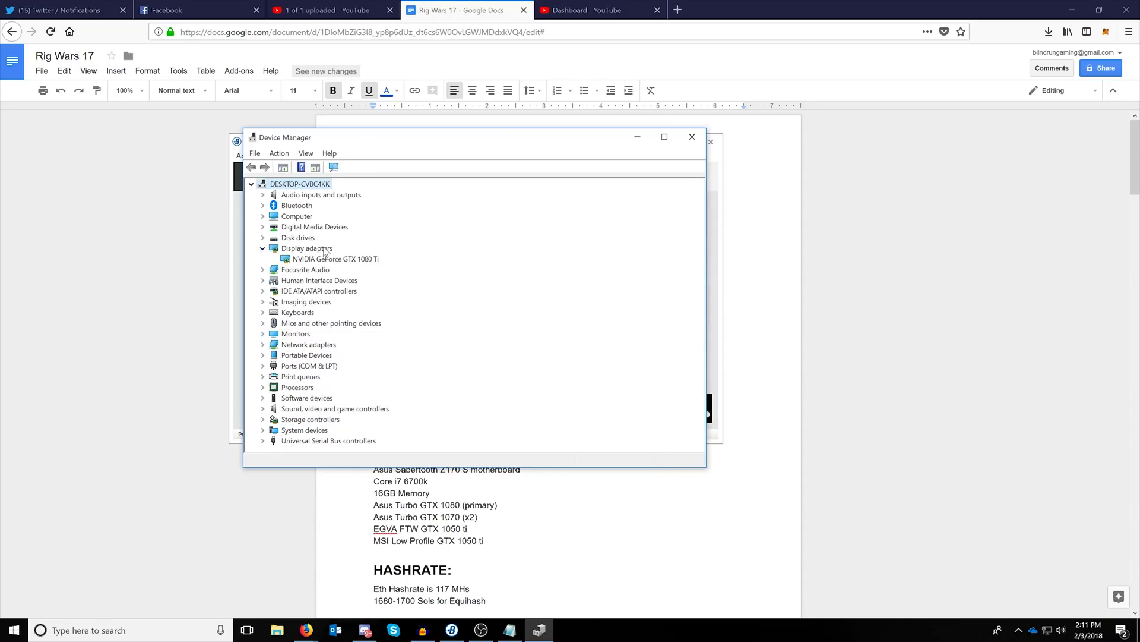
left_click(263, 238)
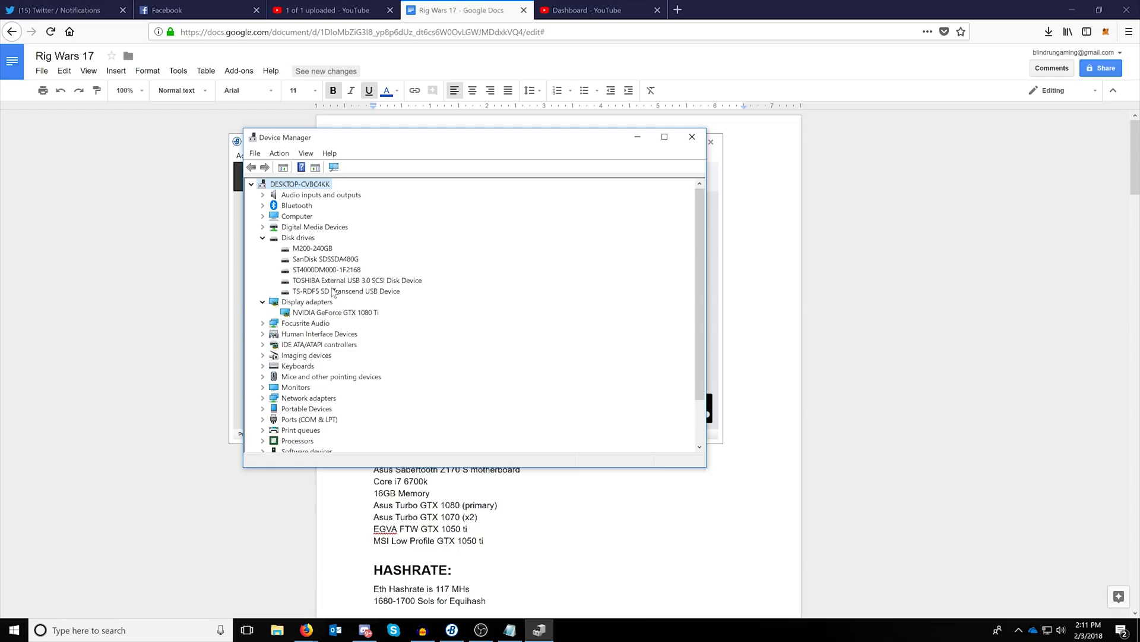
right_click(316, 261)
left_click(350, 315)
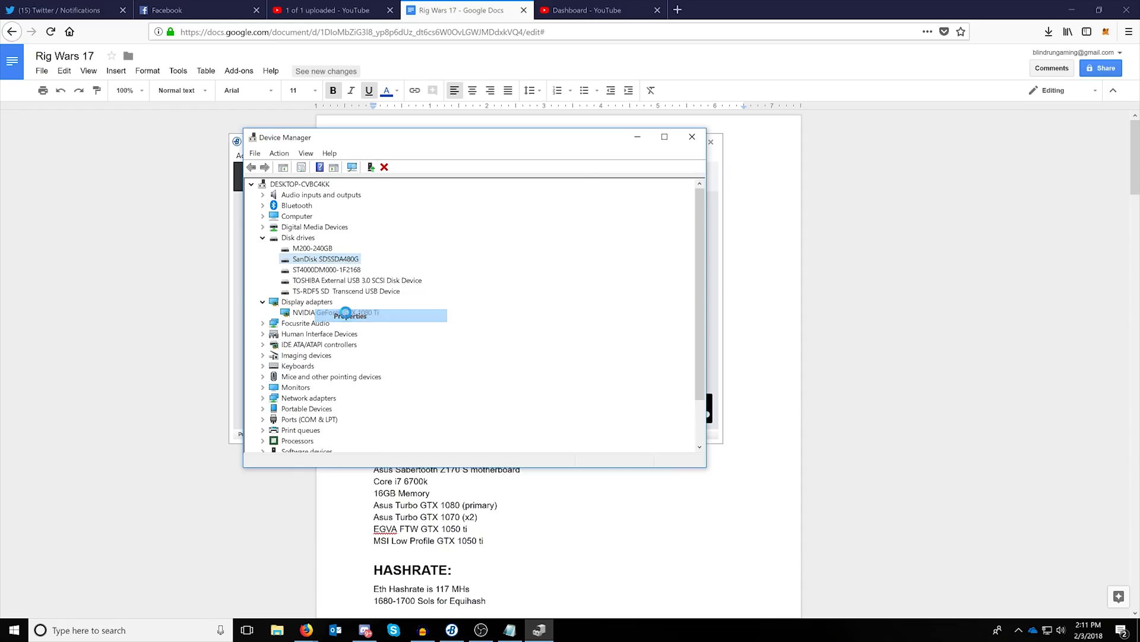
left_click(405, 192)
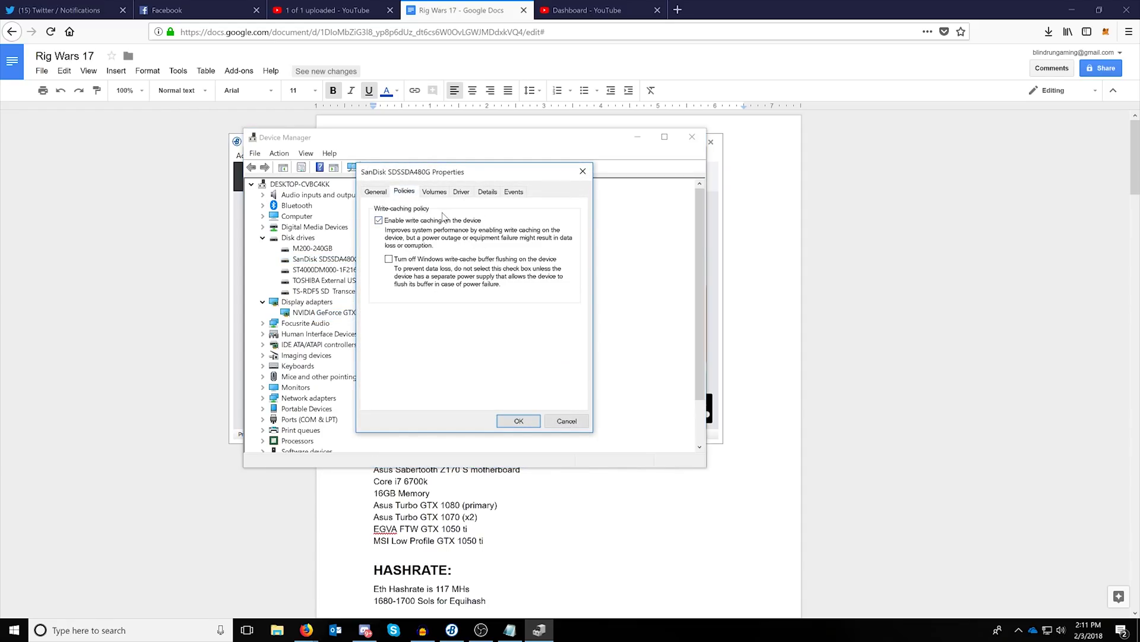
left_click(514, 422)
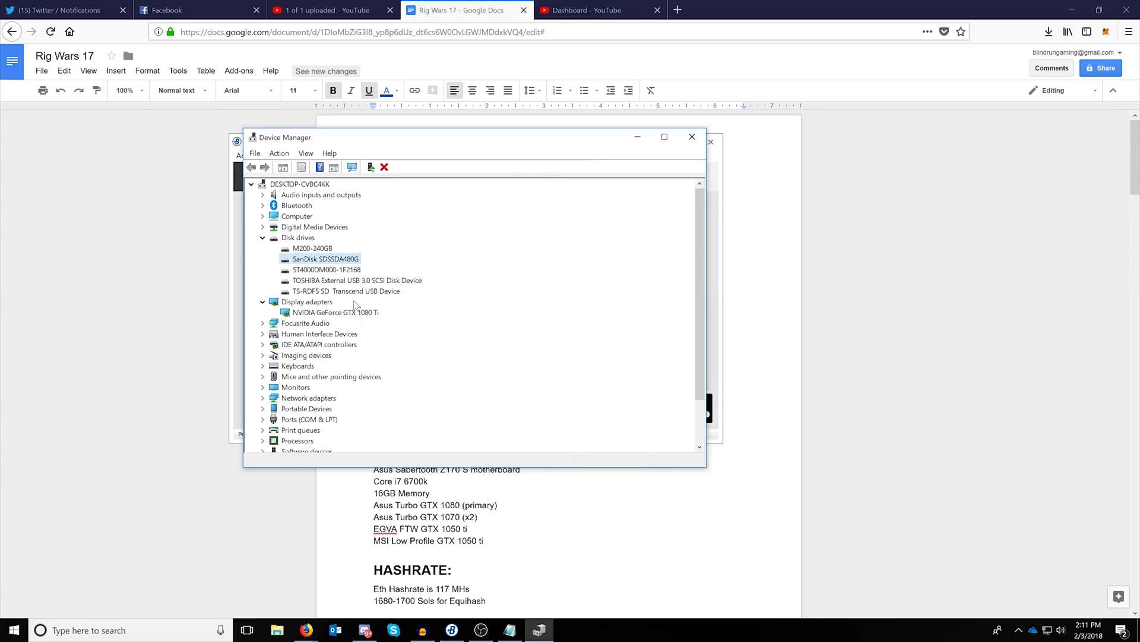
Step: Set the TOSHIBA External USB 3.0 disk to Better performance with write caching enabled
right_click(358, 283)
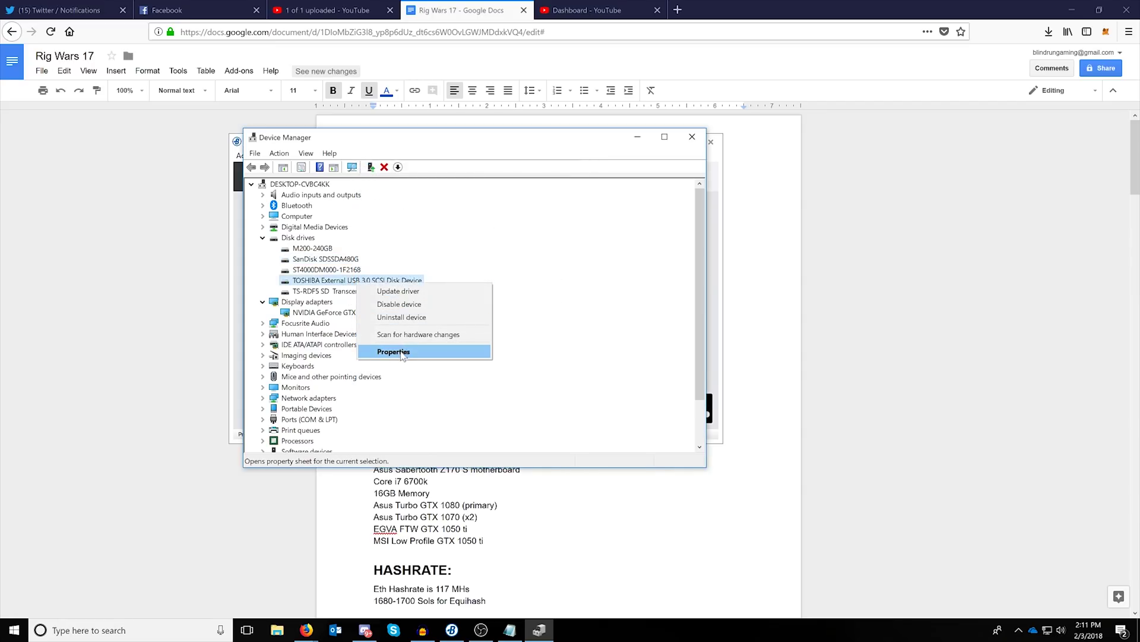
left_click(390, 352)
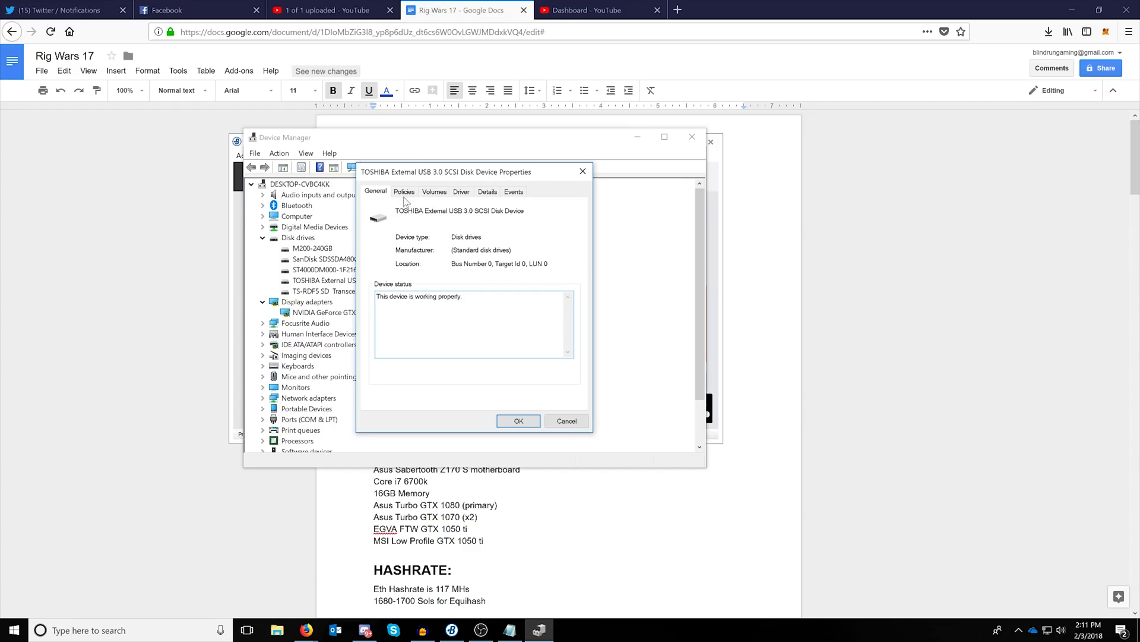
left_click(404, 192)
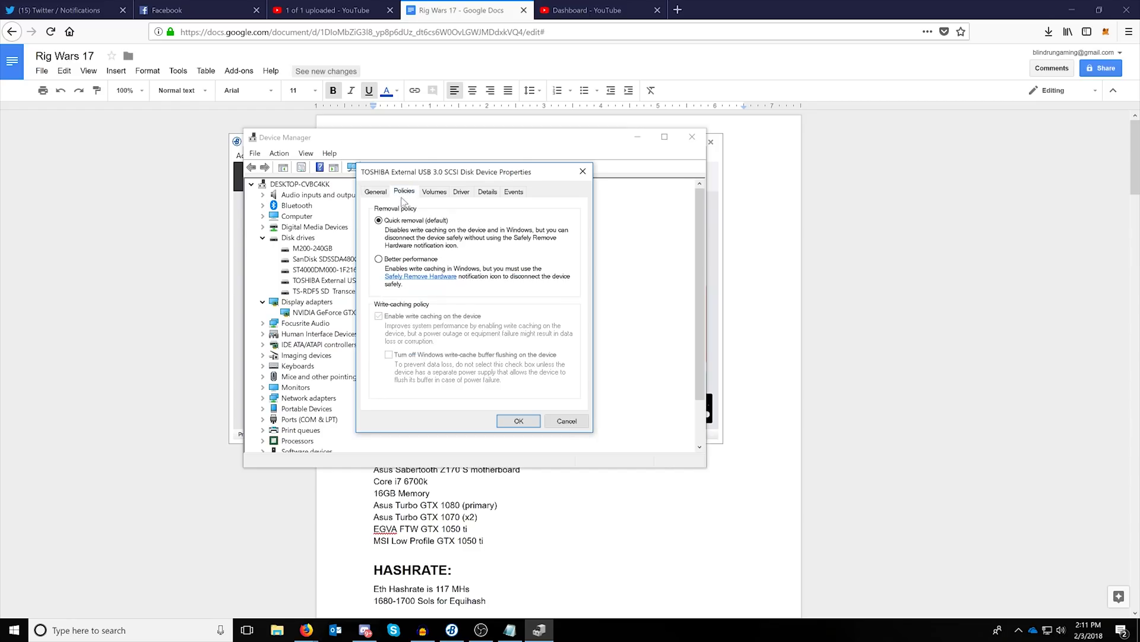
left_click(392, 259)
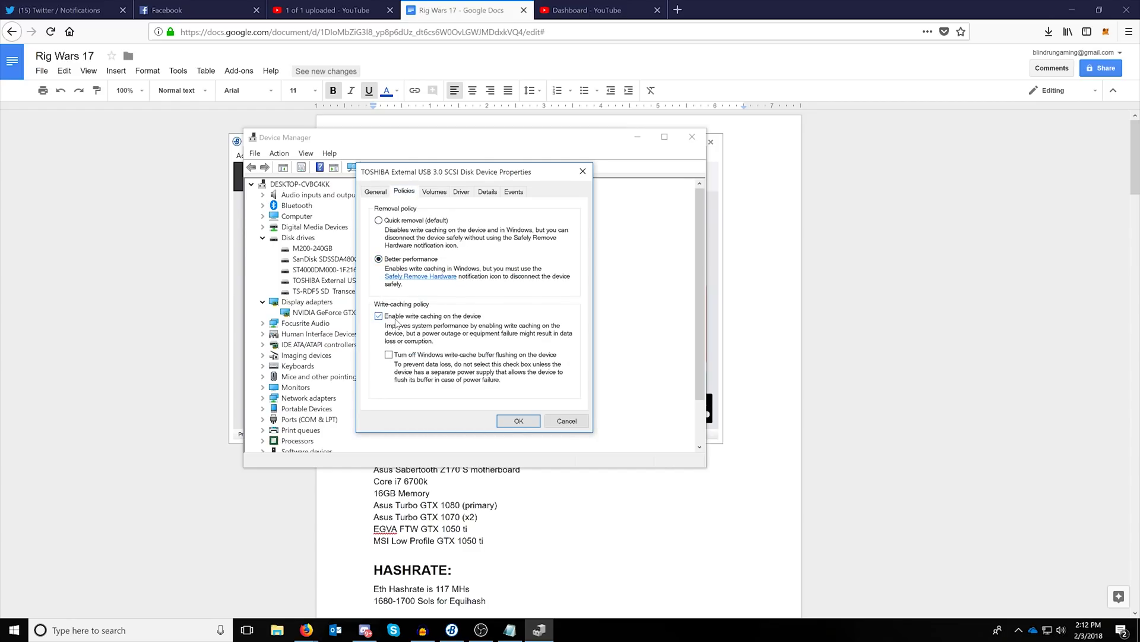